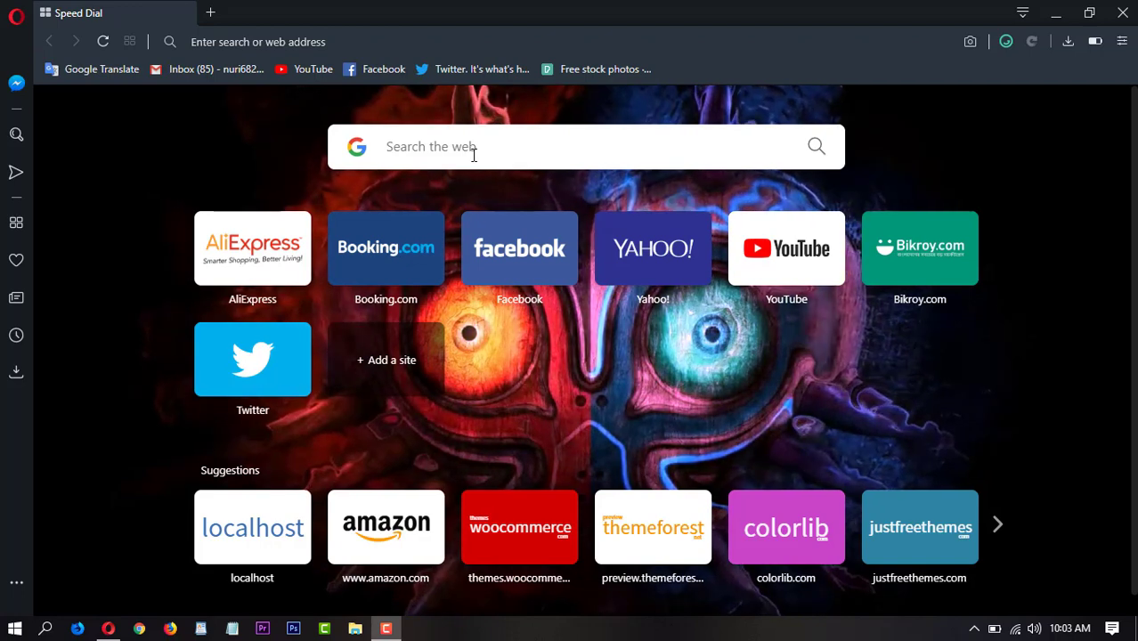
Go to the wordpress.org website
click(266, 41)
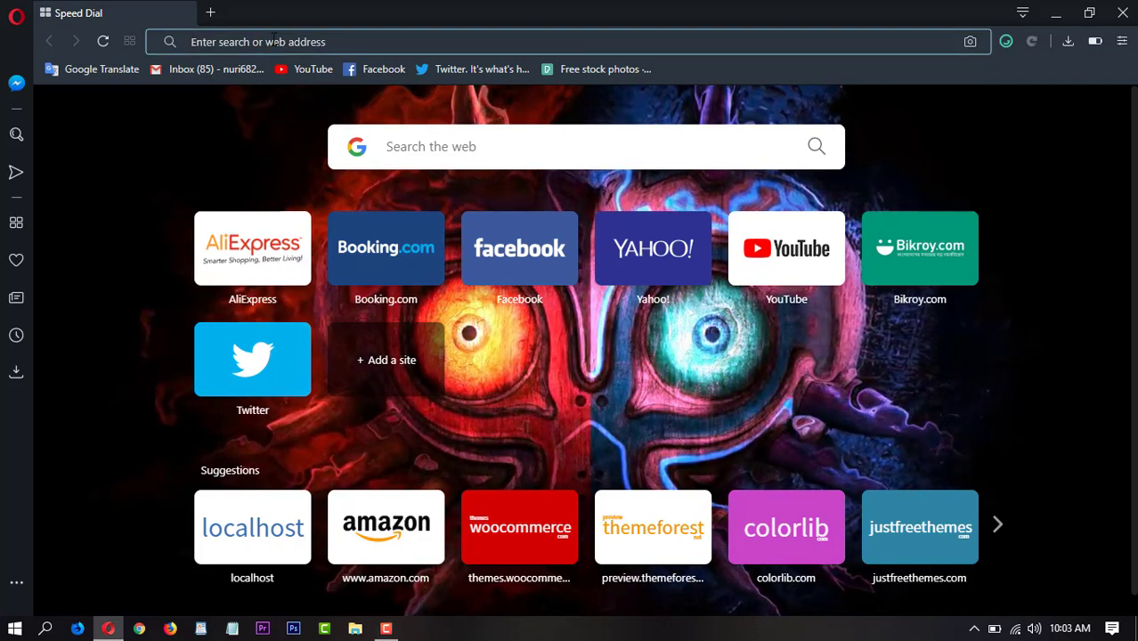
text(wor)
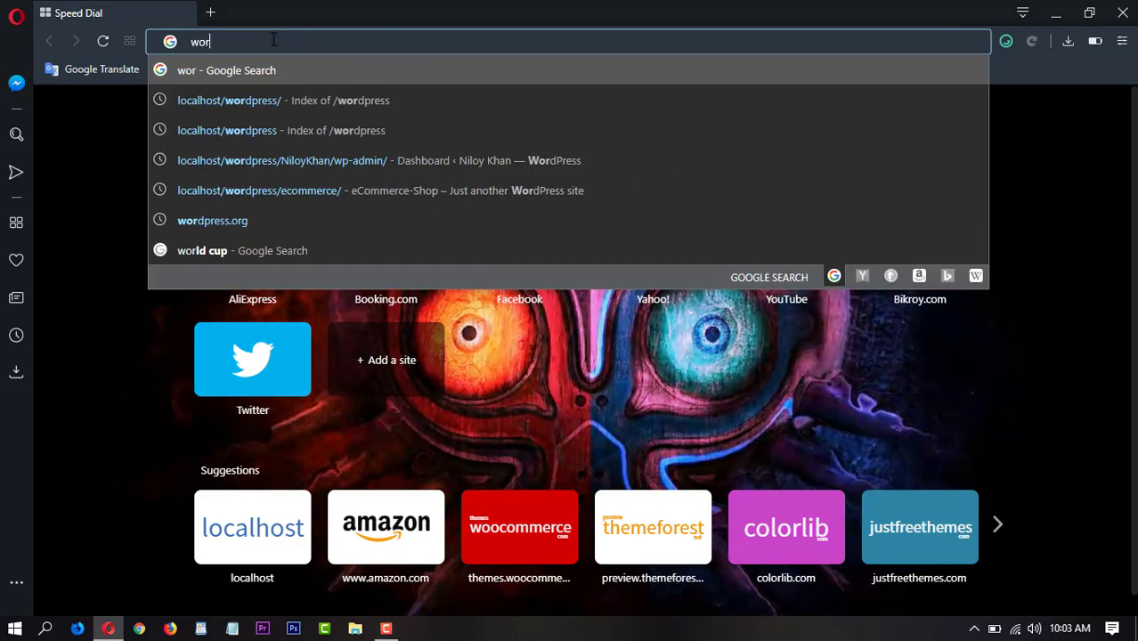
text(dpress.org)
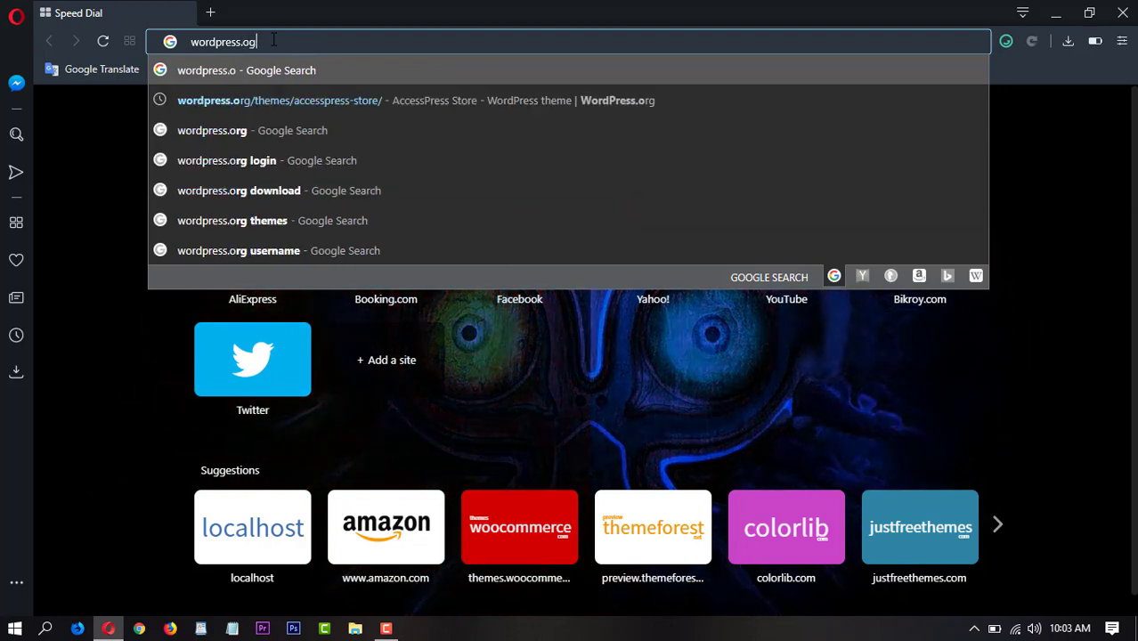
key(Return)
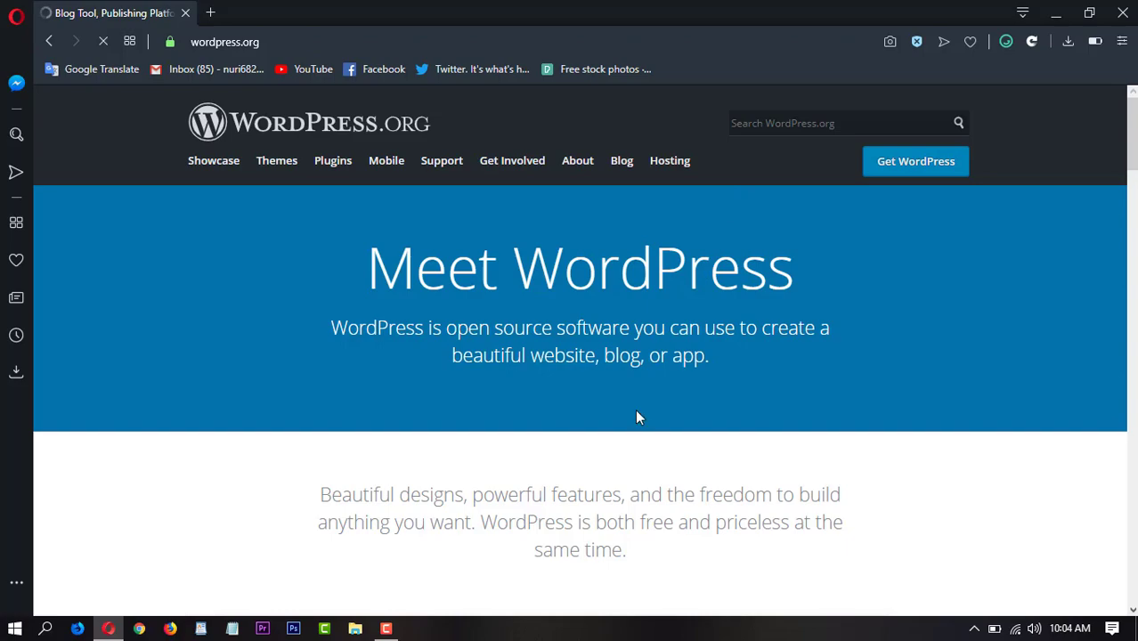
Open the Get WordPress page and download the WordPress 5.2.2 package
scroll(648, 409, down, 10)
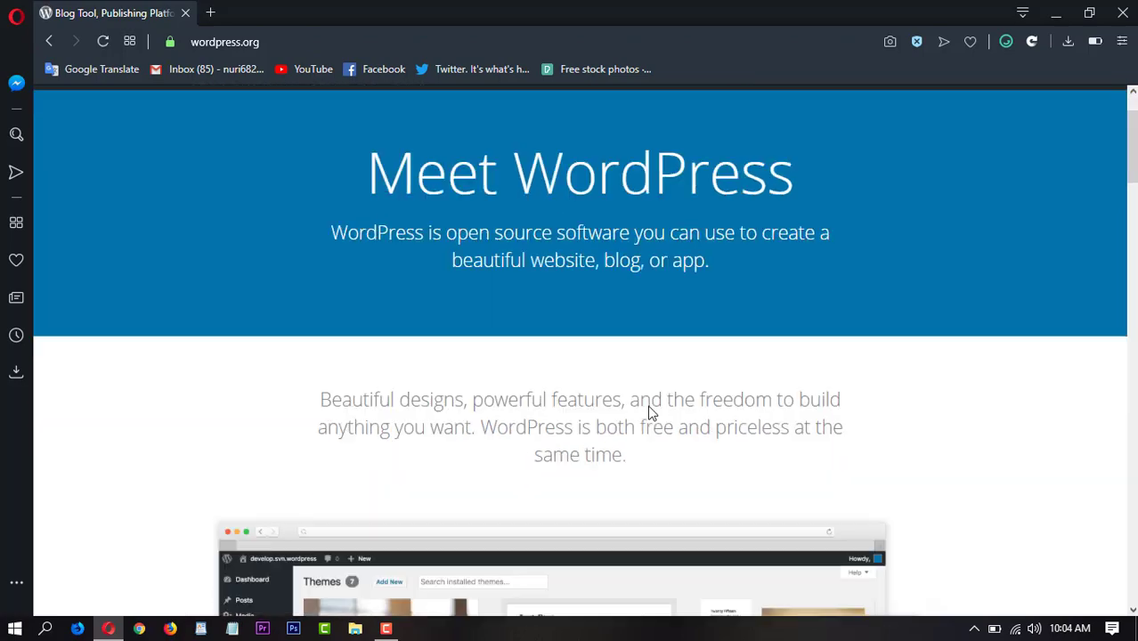
scroll(662, 375, up, 10)
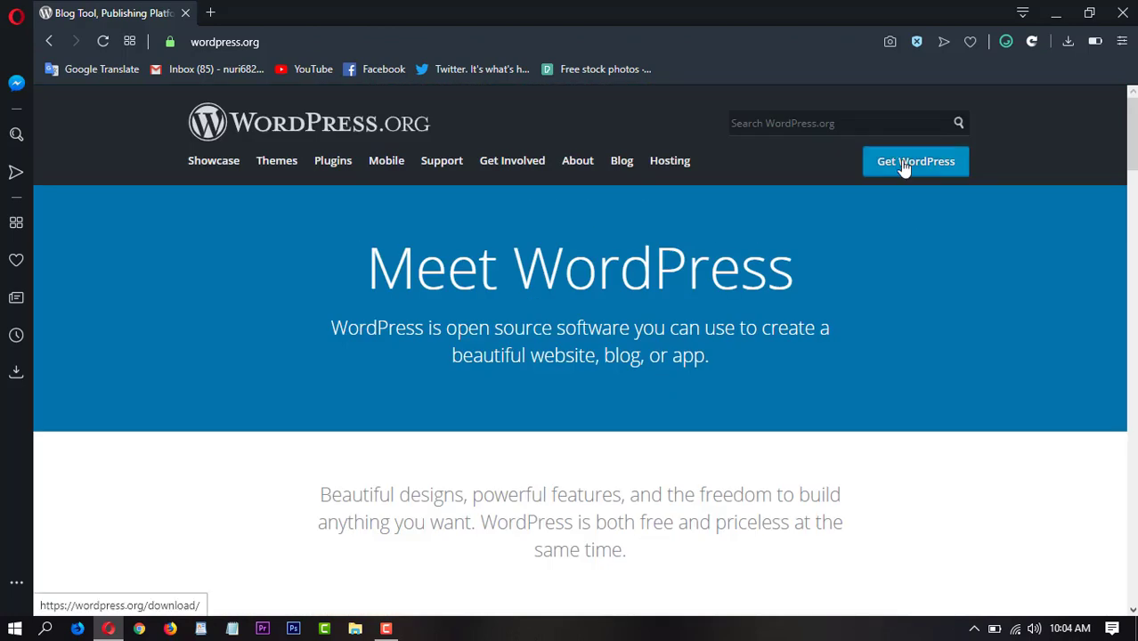
click(904, 165)
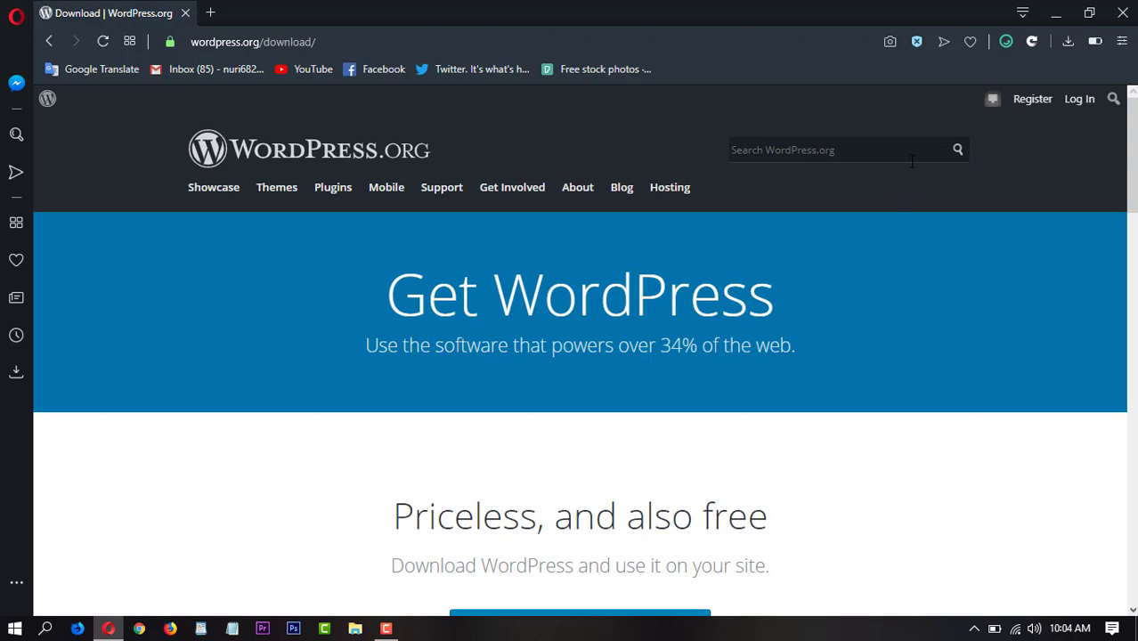
scroll(759, 390, down, 3)
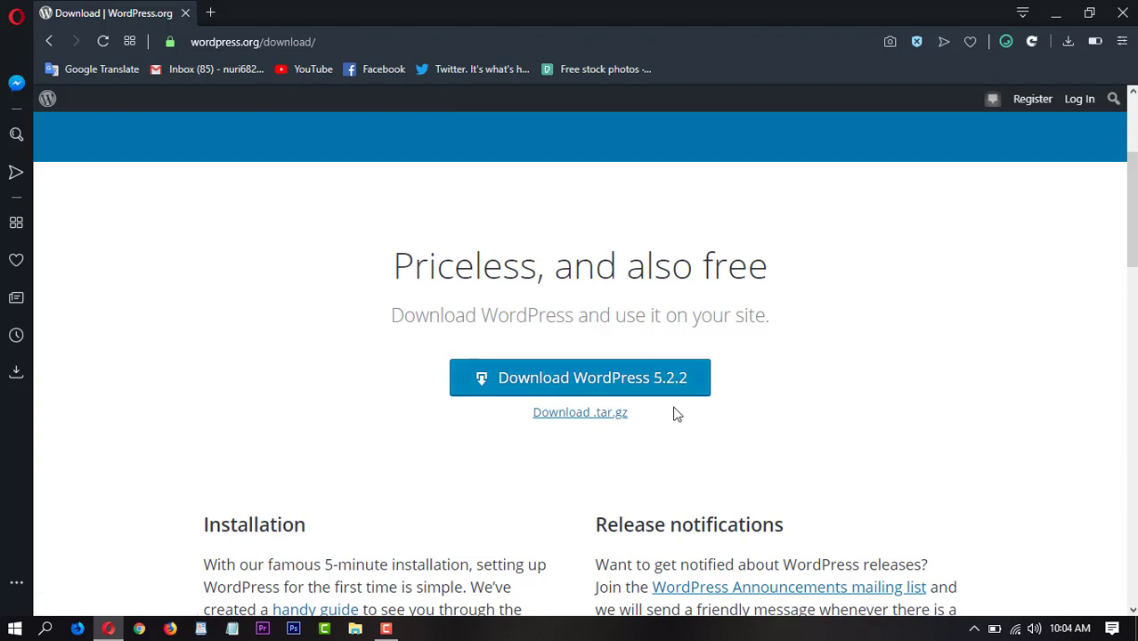
click(622, 386)
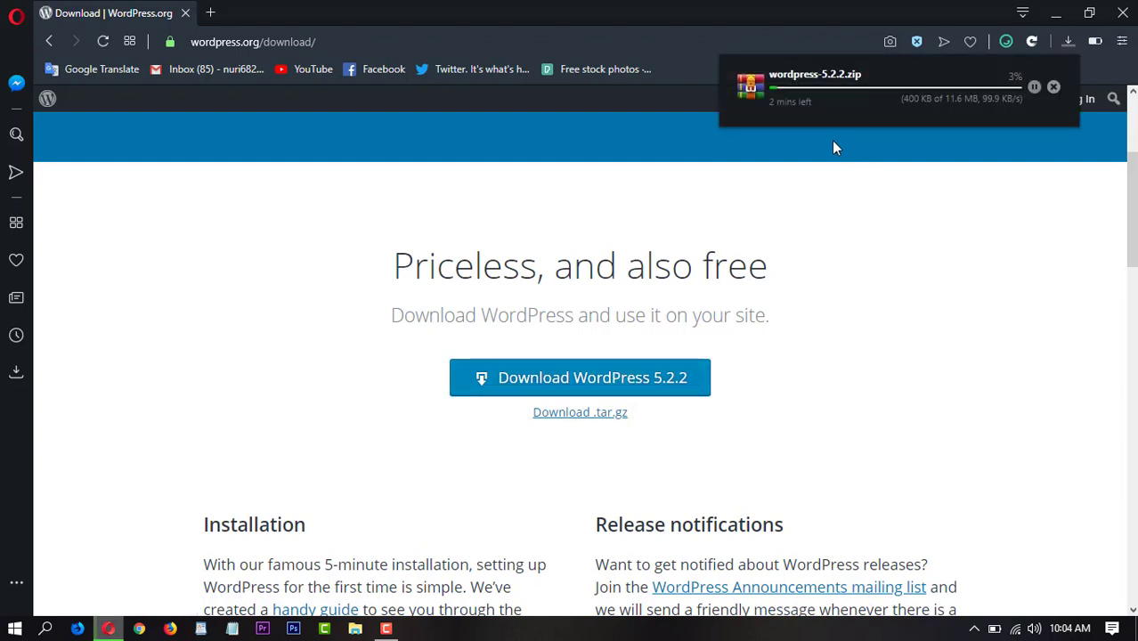
scroll(673, 381, up, 3)
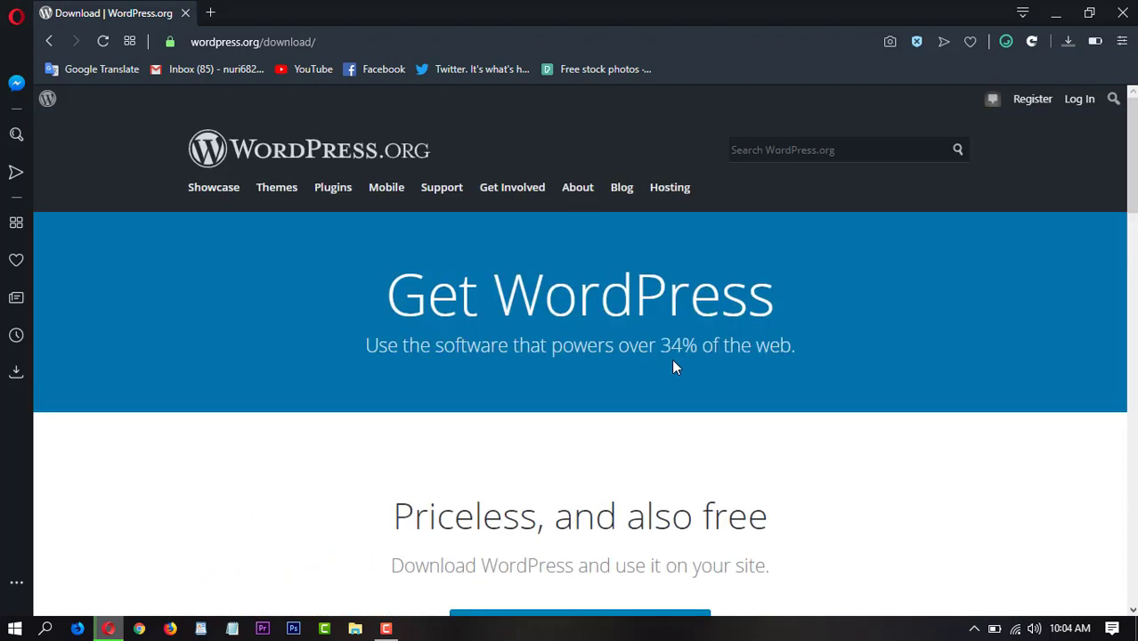
scroll(674, 363, down, 1)
scroll(669, 353, up, 1)
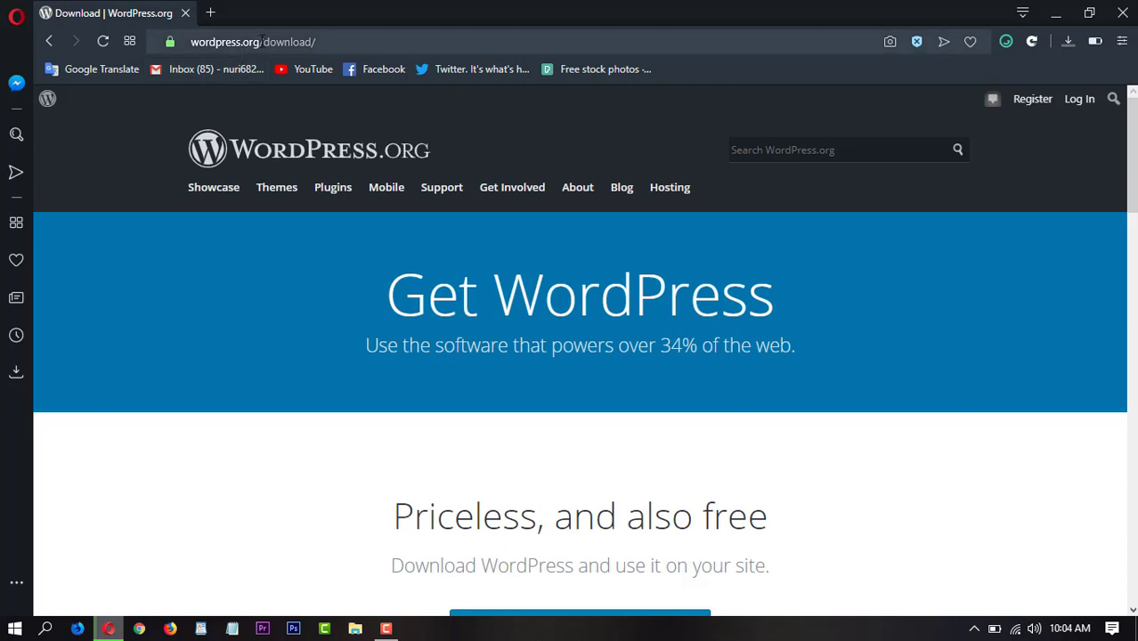
Search the web for "wordpress" in a new tab and open the WordPress.com official site result
drag(261, 41, 191, 42)
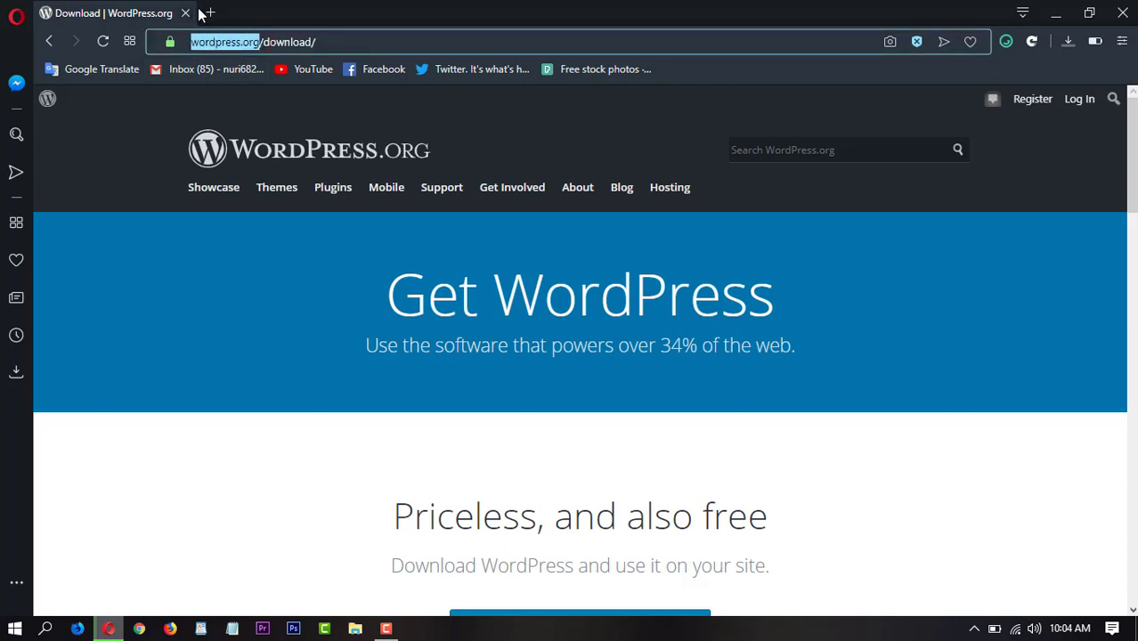
click(208, 12)
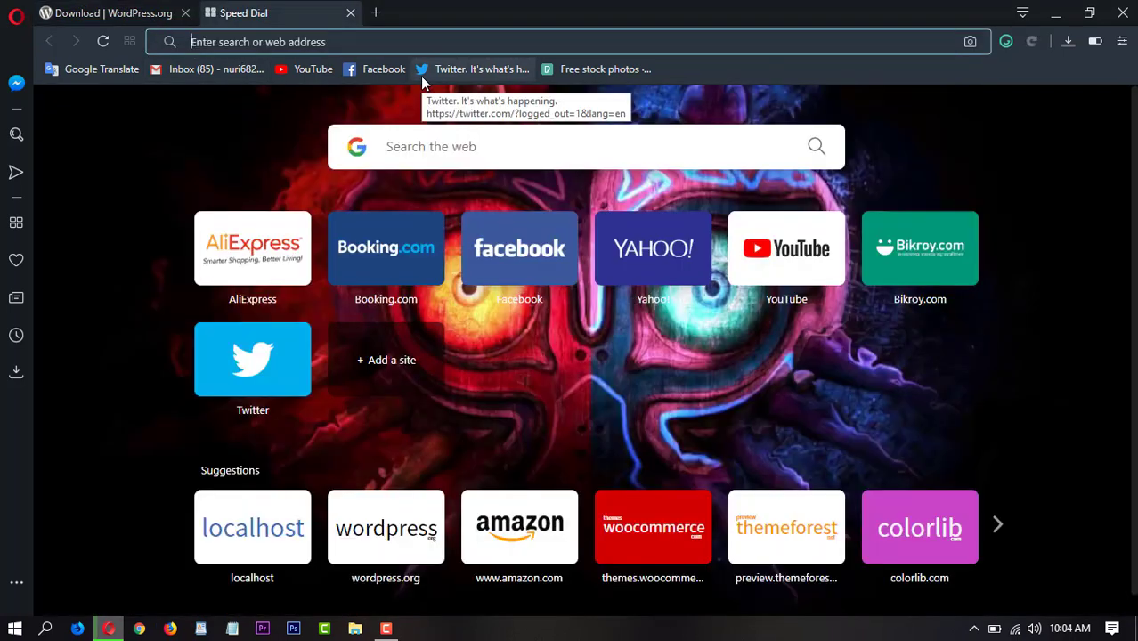
text(wor)
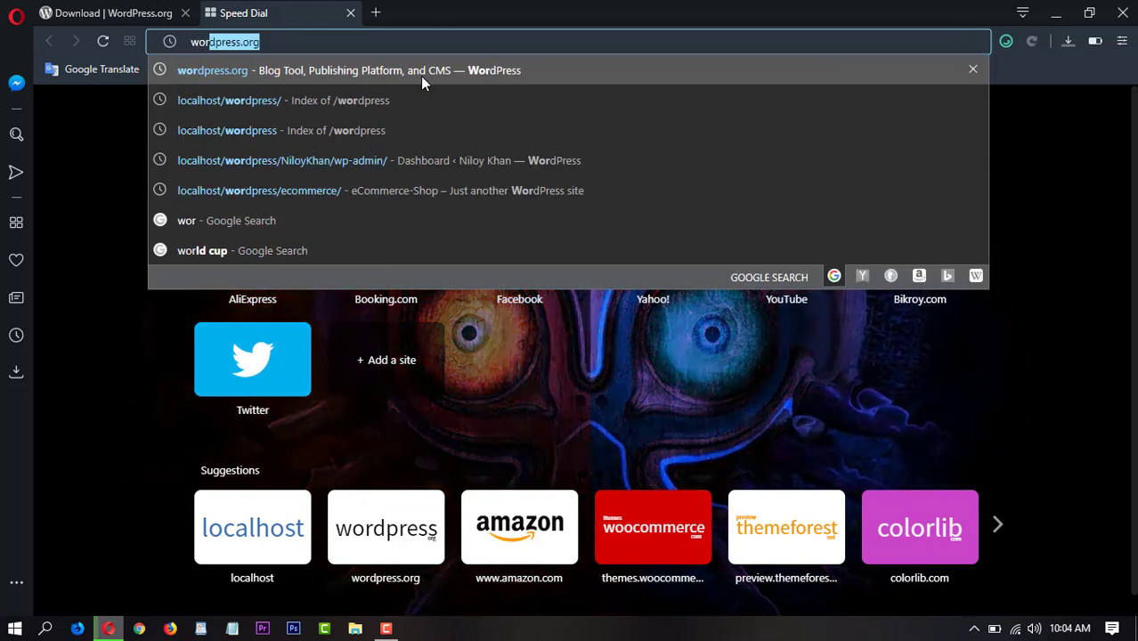
text(dpress)
key(Delete)
key(Escape)
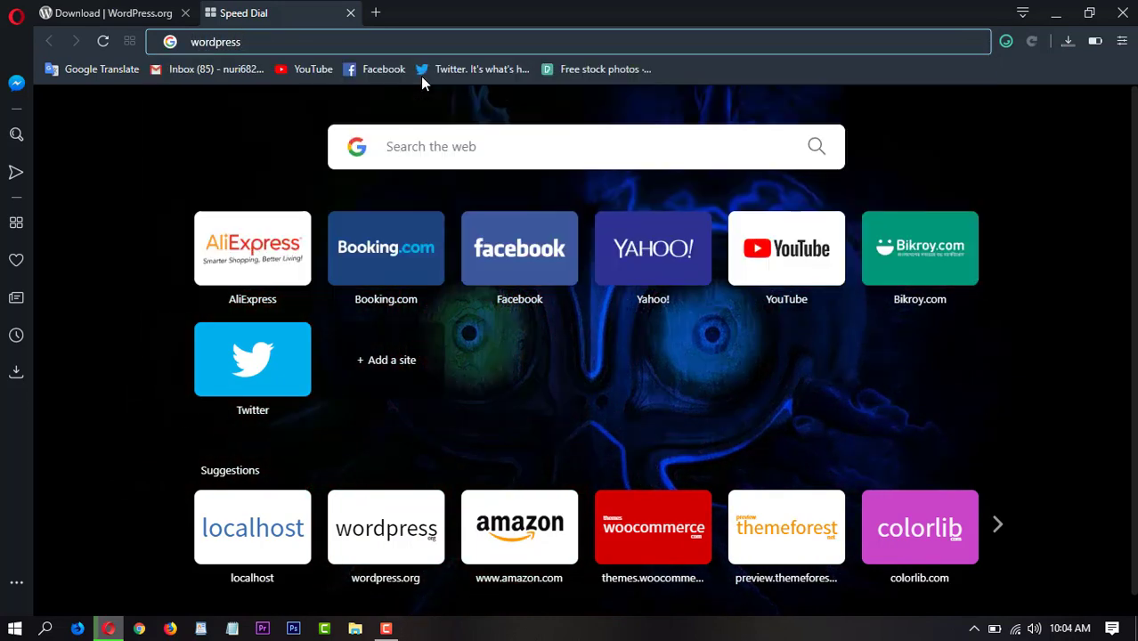
key(Return)
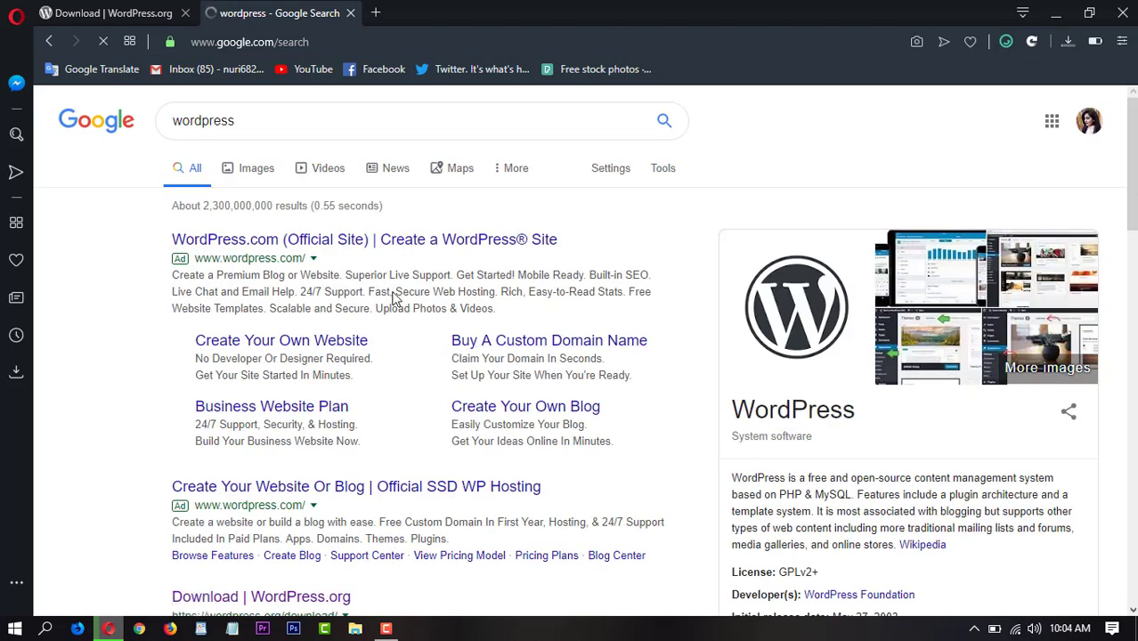
click(245, 240)
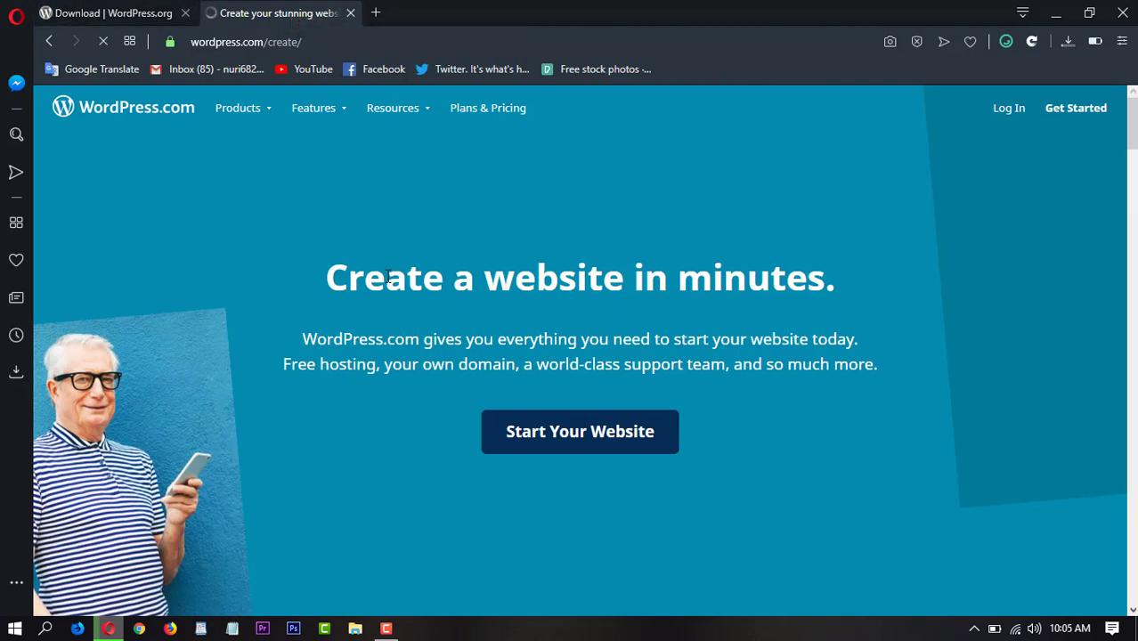
Examine the WordPress.com create page and compare its domain in the web address with that of the WordPress.org download page
scroll(389, 277, down, 9)
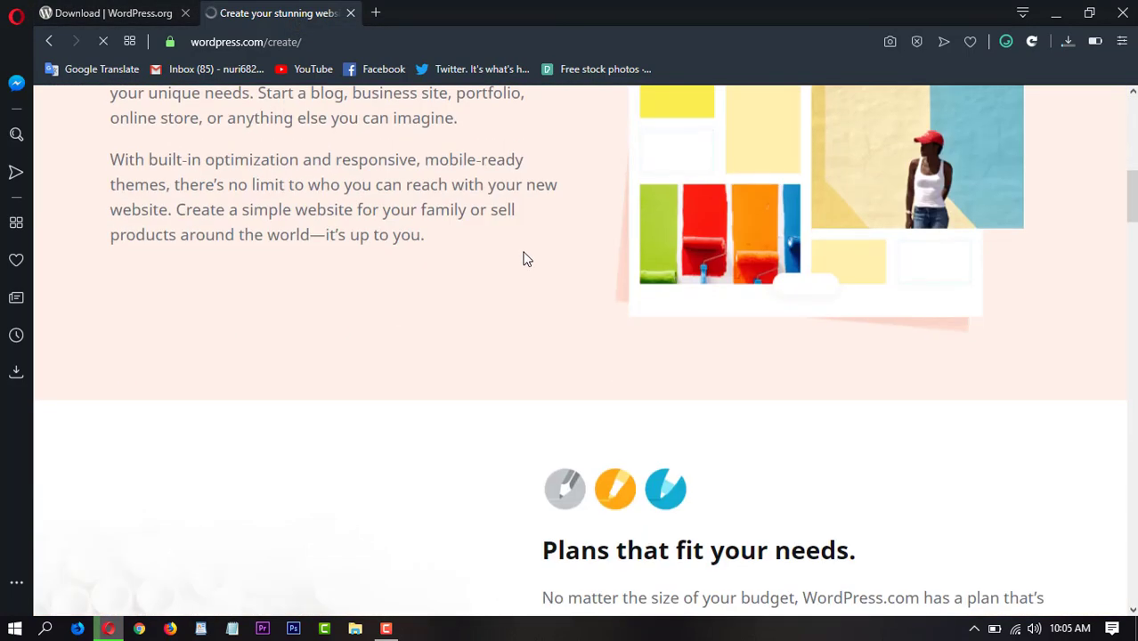
scroll(513, 233, up, 3)
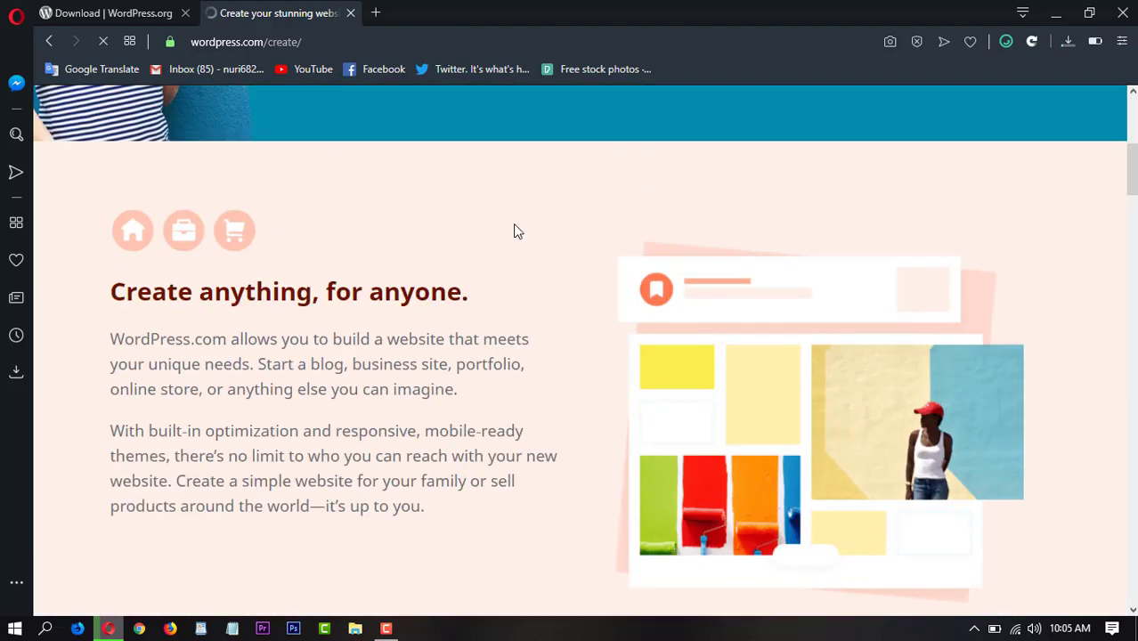
scroll(514, 231, up, 5)
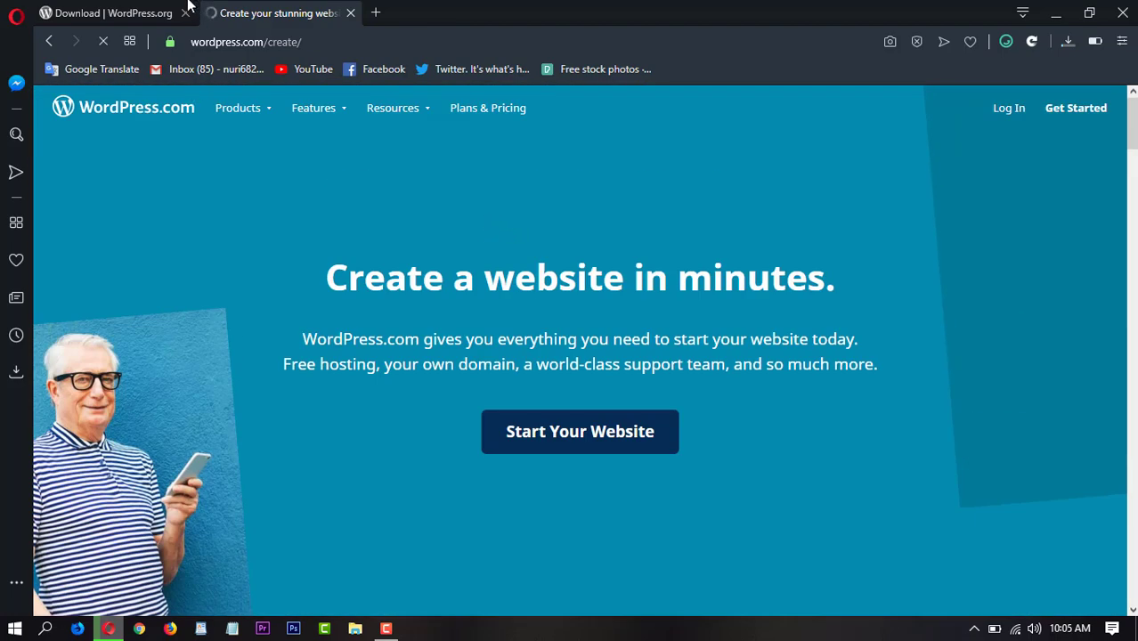
click(187, 4)
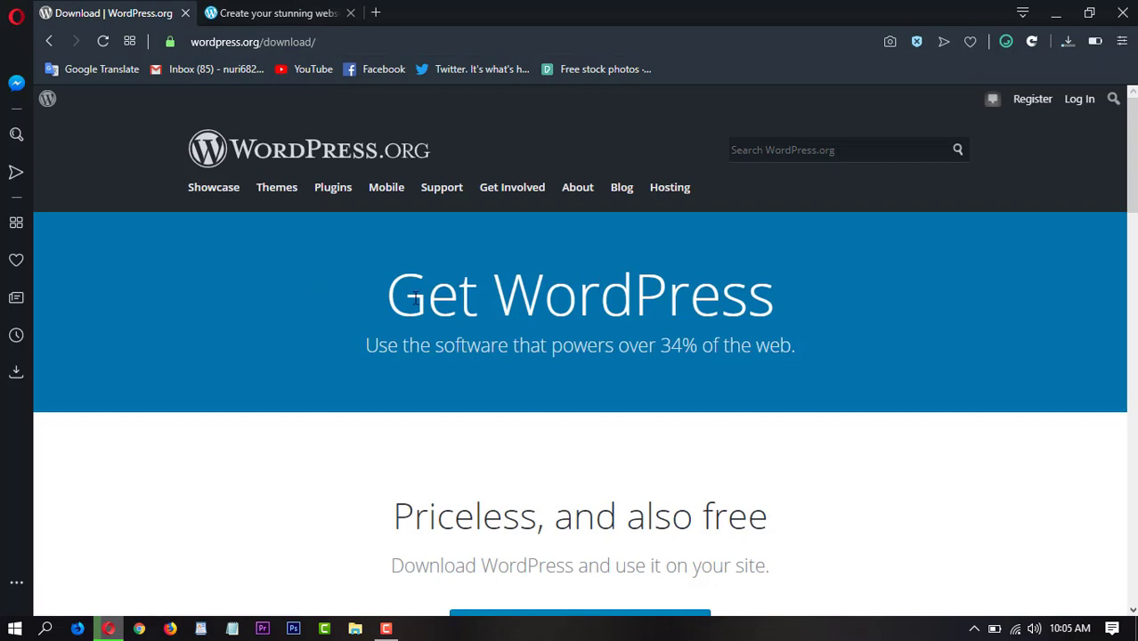
drag(415, 299, 628, 302)
click(670, 318)
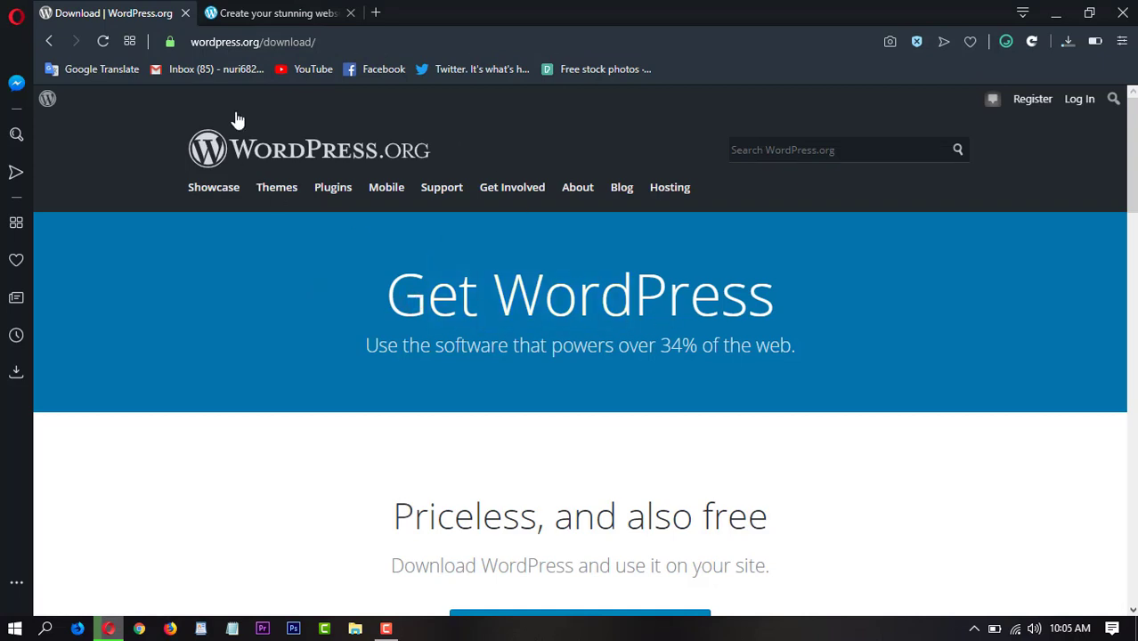
click(258, 11)
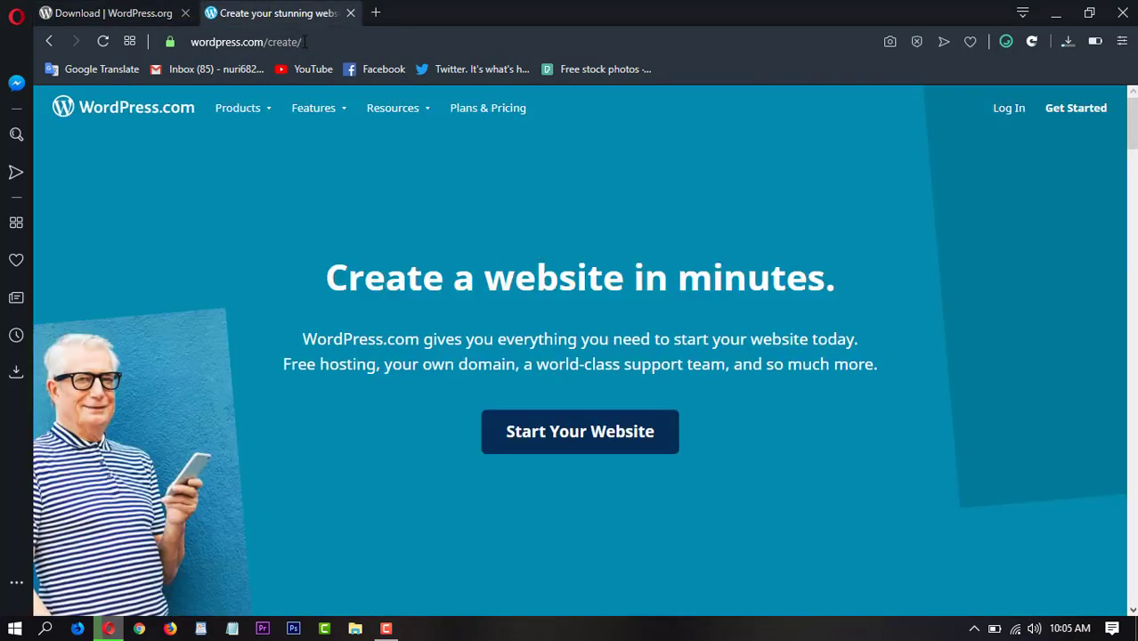
drag(265, 45, 190, 42)
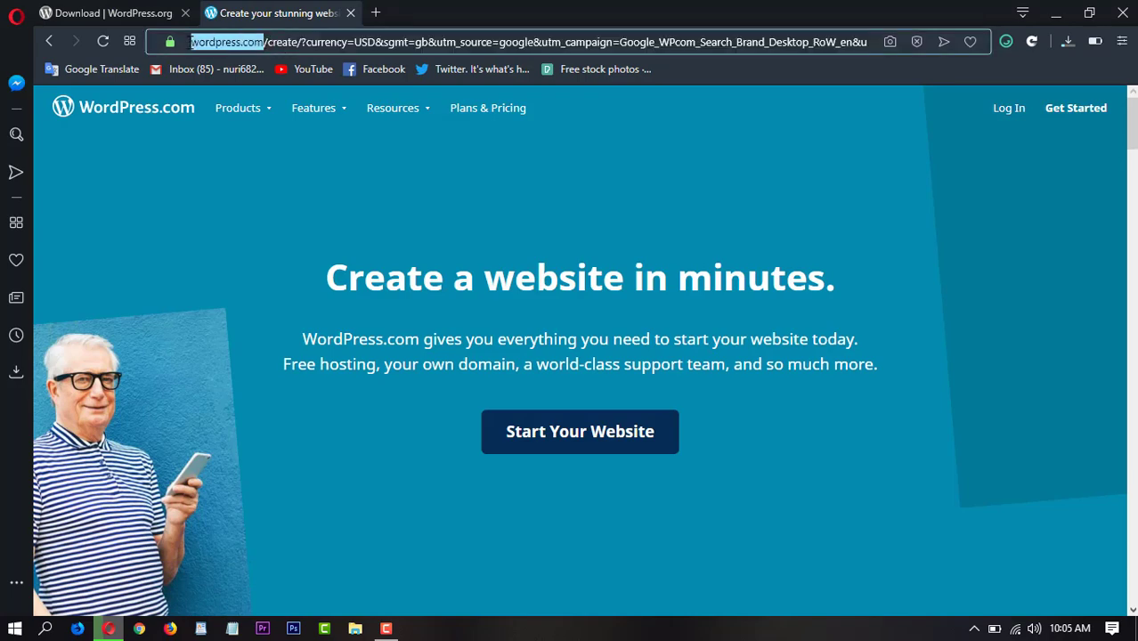
click(301, 173)
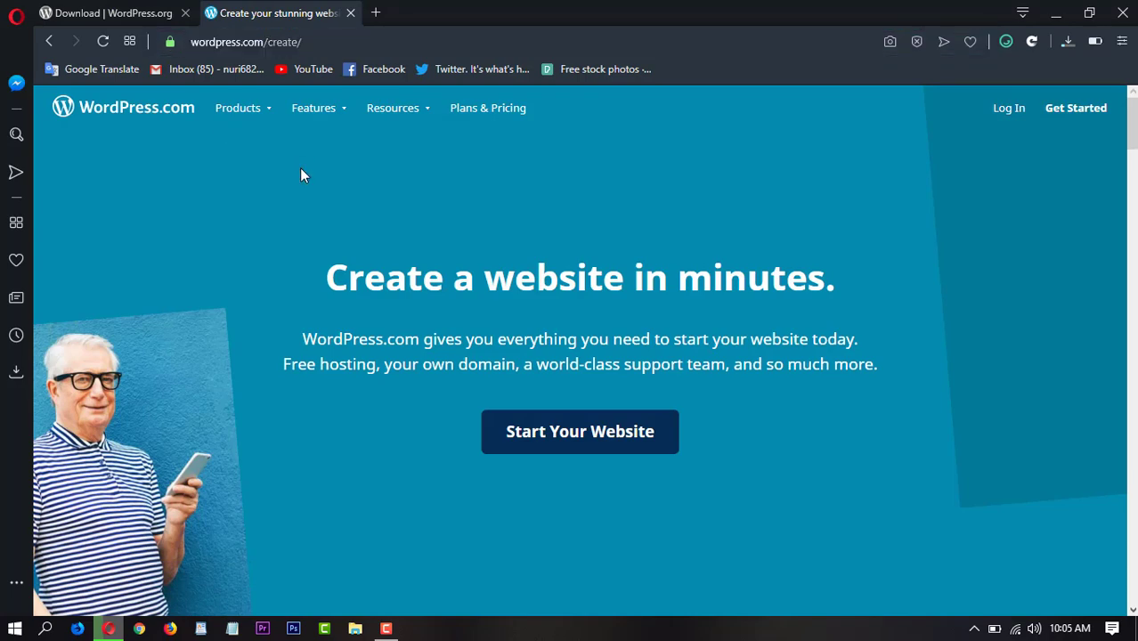
click(134, 12)
drag(191, 41, 255, 42)
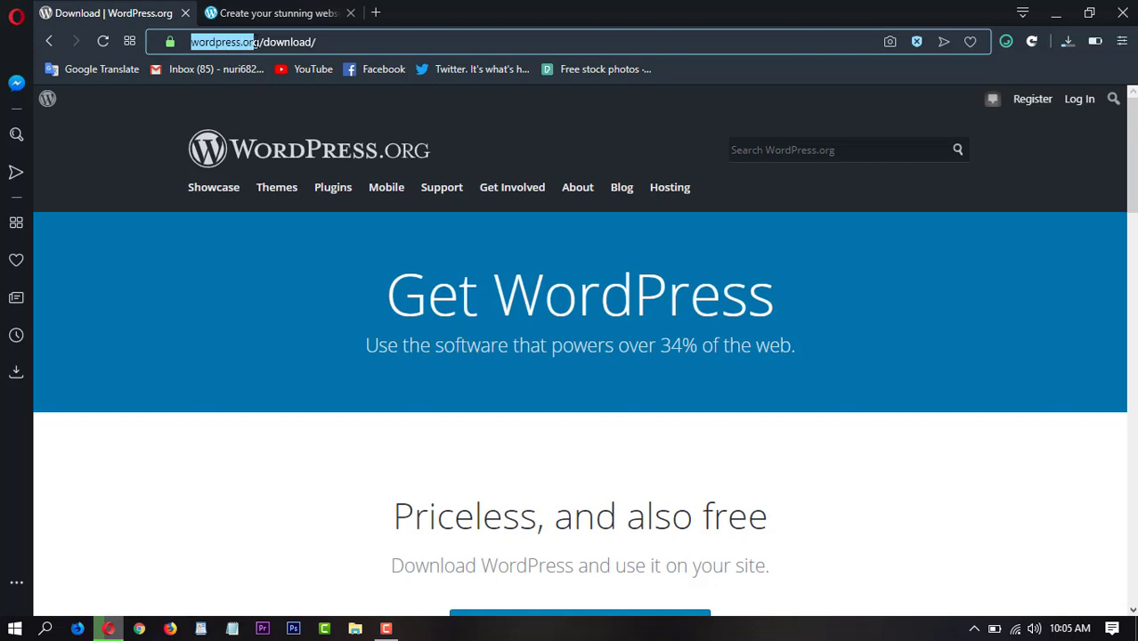
click(224, 254)
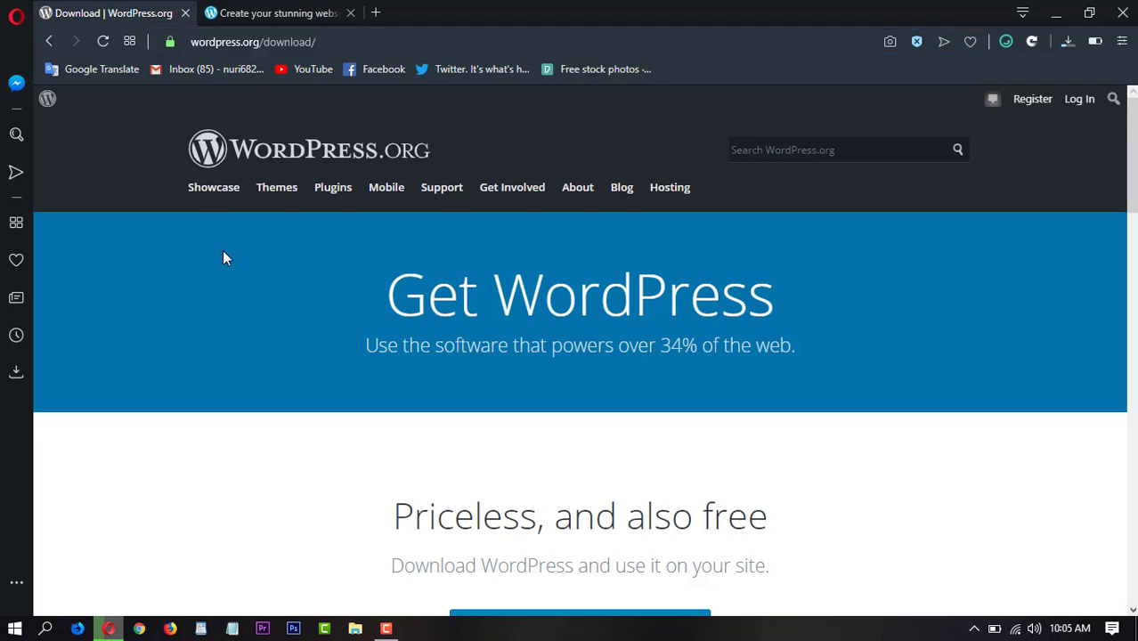
Check the progress of the wordpress-5.2.2.zip download and close the WordPress.com tab
click(1068, 41)
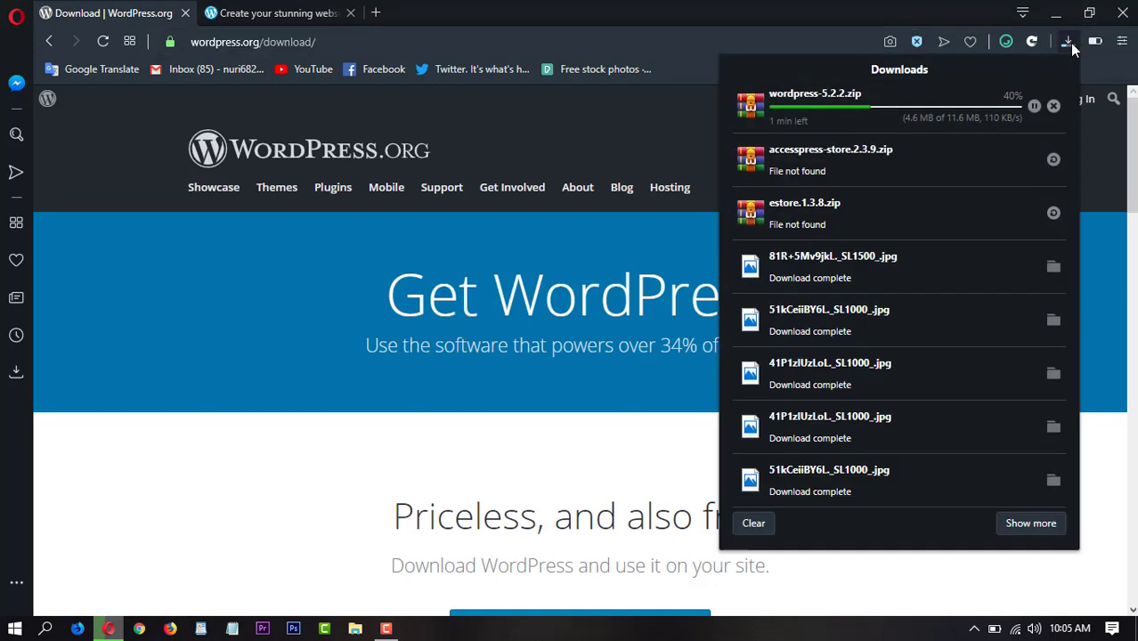
click(1069, 42)
click(340, 17)
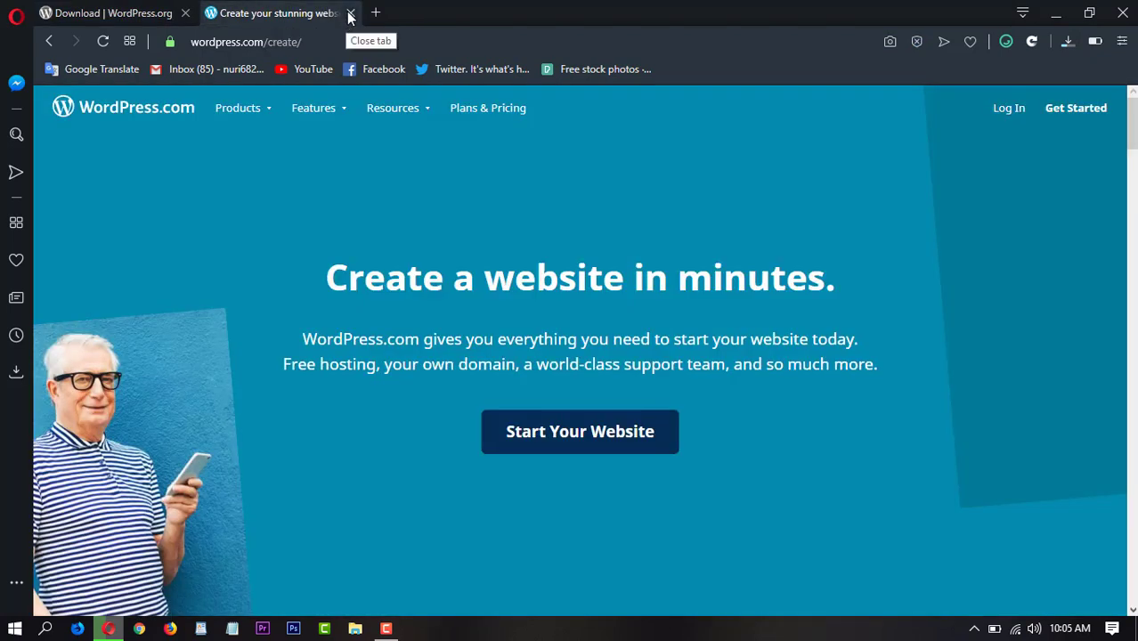
click(351, 14)
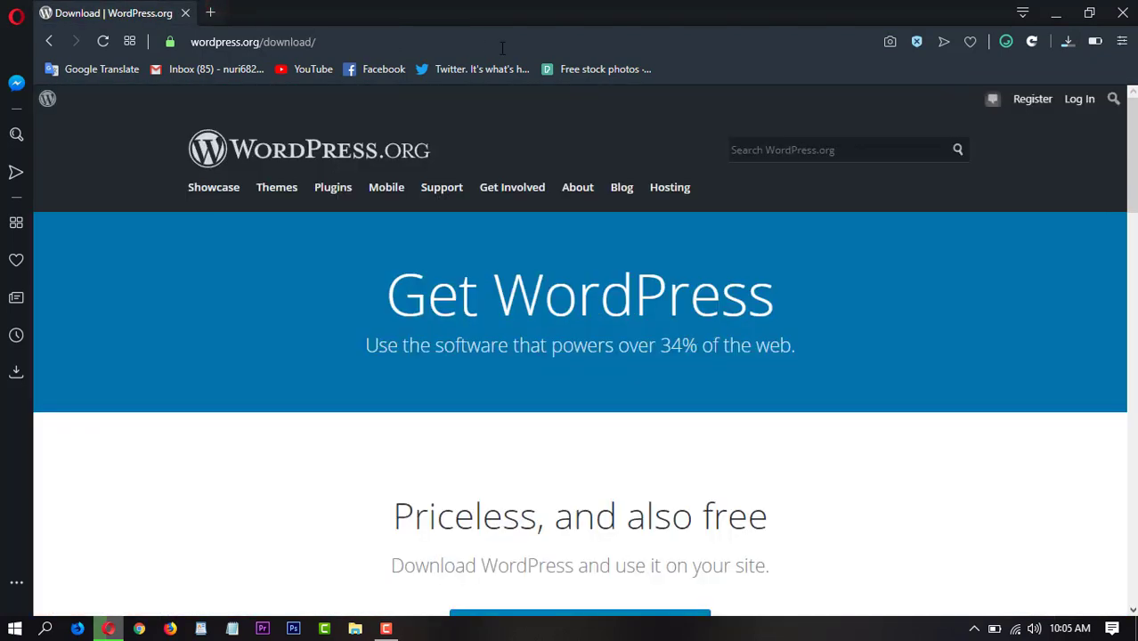
Search the web for "xampp download" in a new tab and open the SourceForge XAMPP project result
key(ctrl+t)
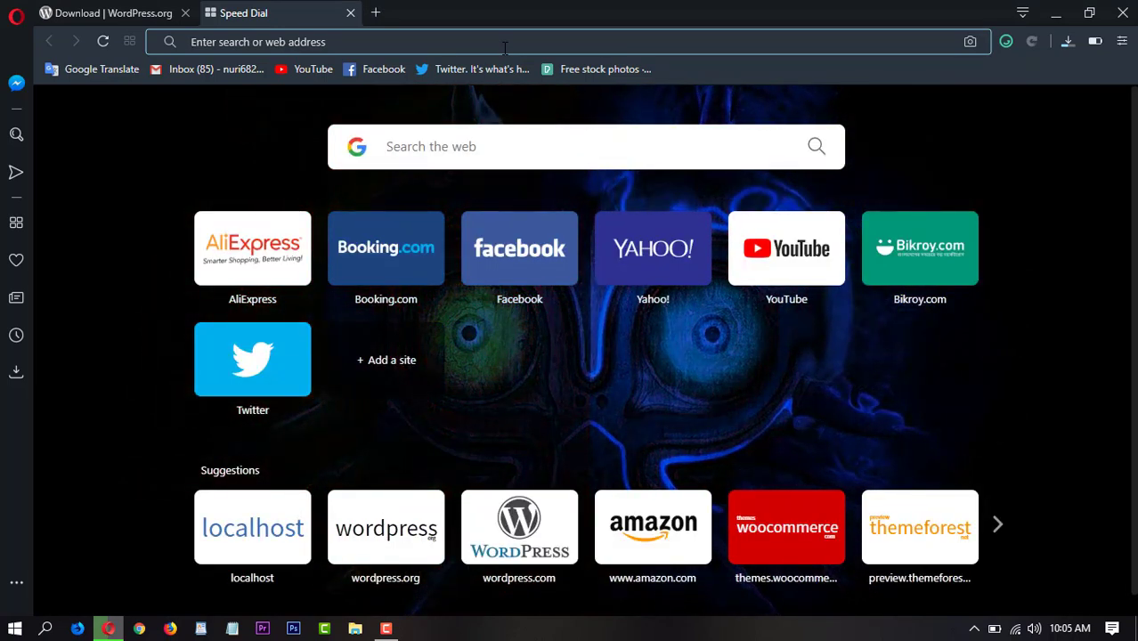
text(xamp)
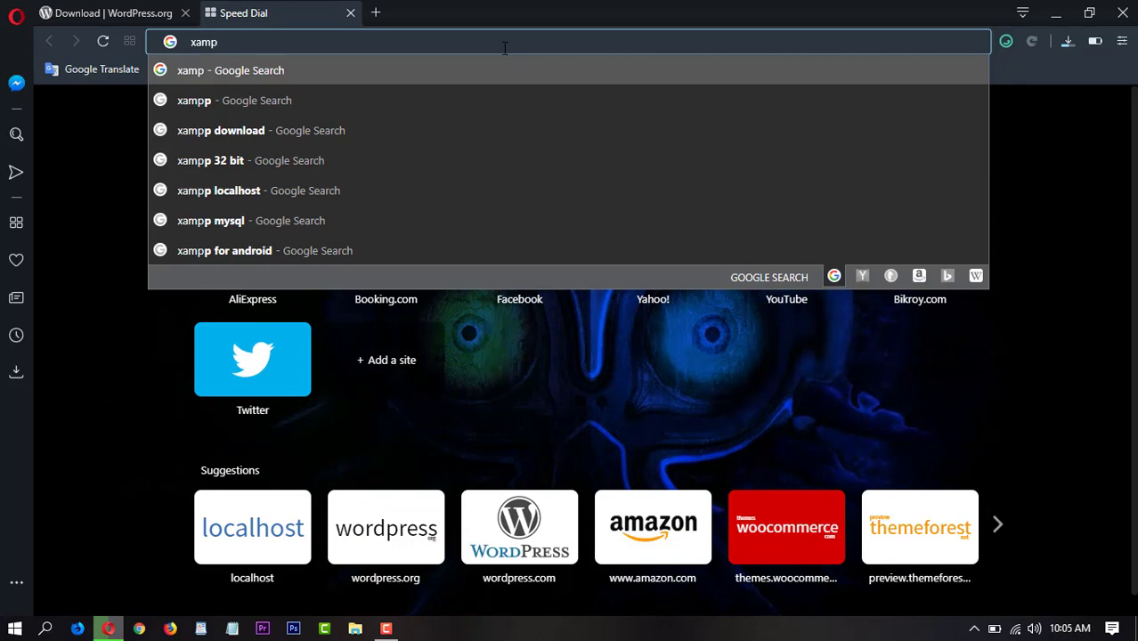
click(274, 130)
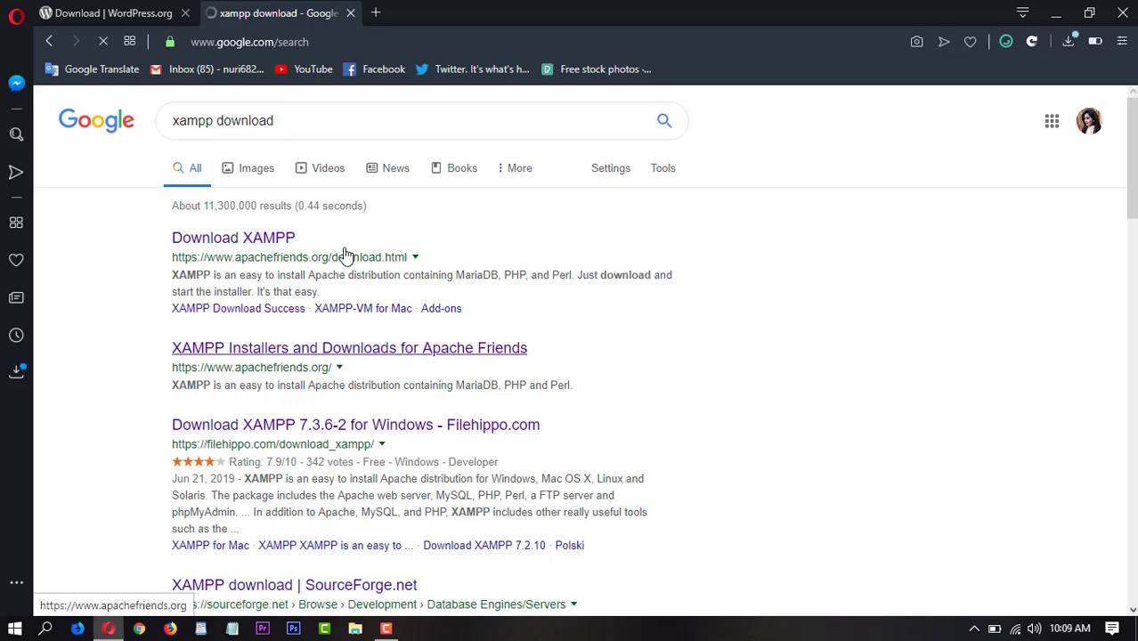
scroll(432, 290, down, 3)
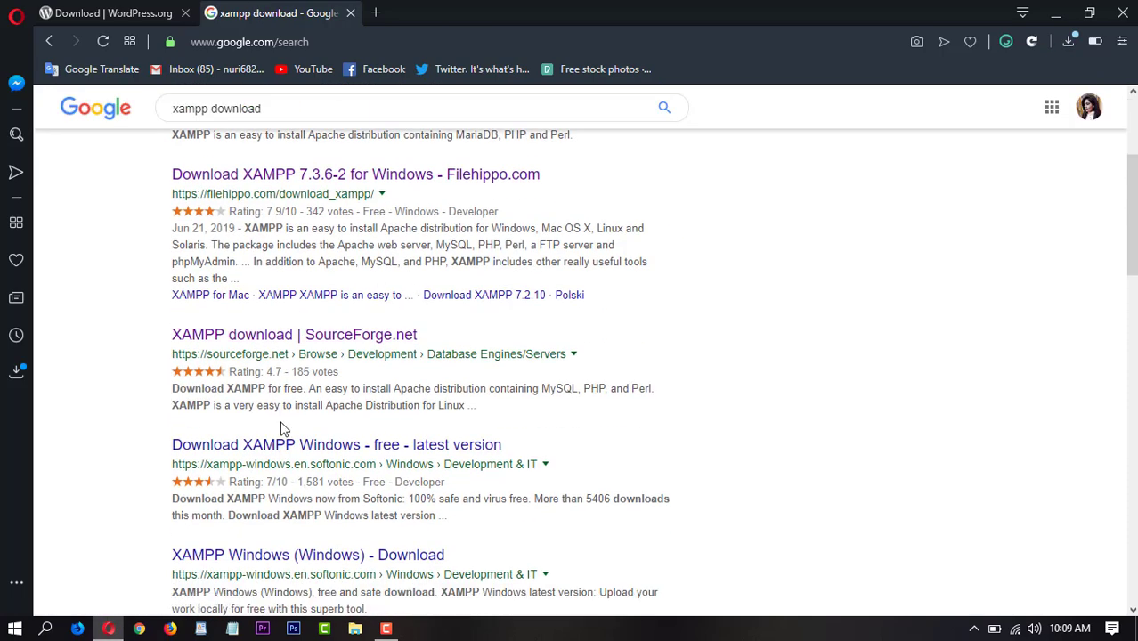
click(261, 340)
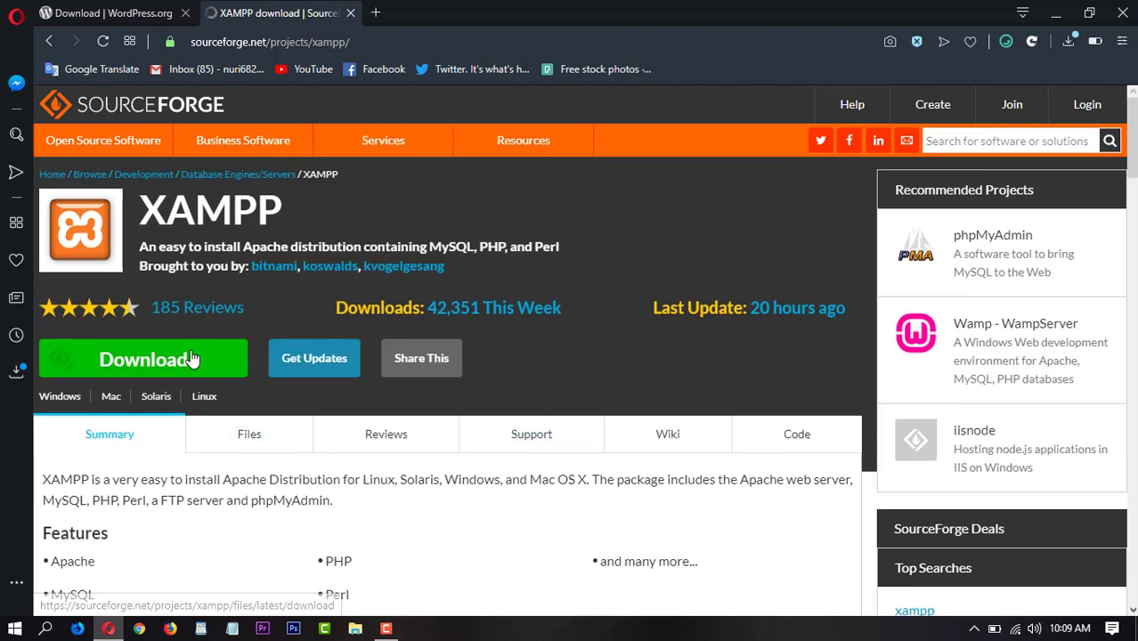
Download xampp-windows-x64-7.3.6-4-VC15-installer.exe from the SourceForge project page, saving it to the Downloads folder
drag(154, 214, 267, 248)
click(182, 248)
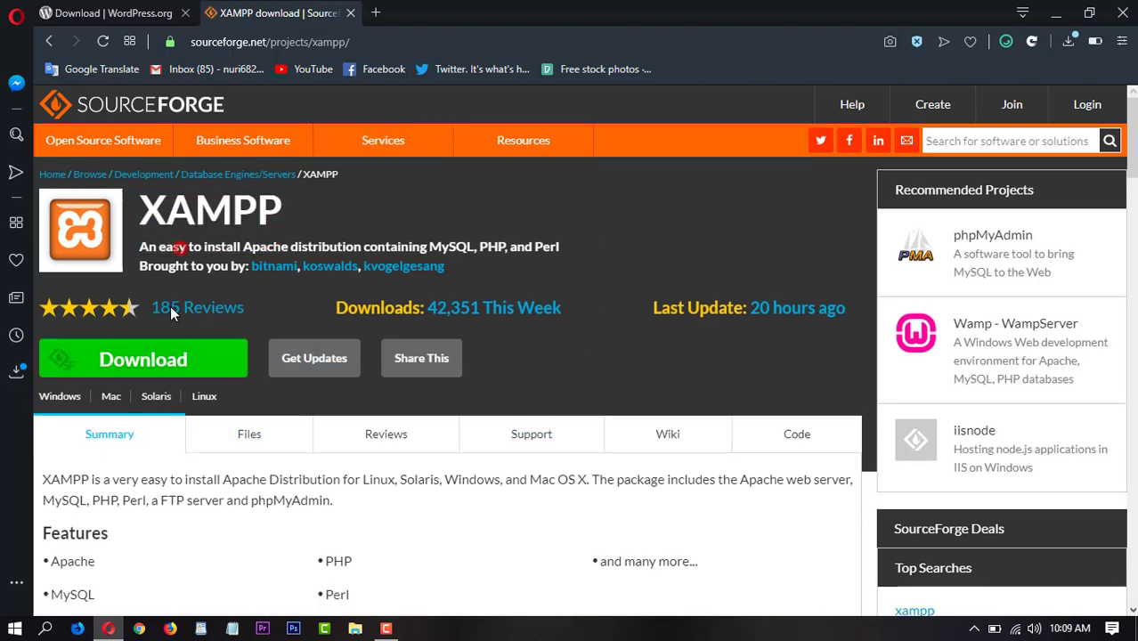
click(135, 365)
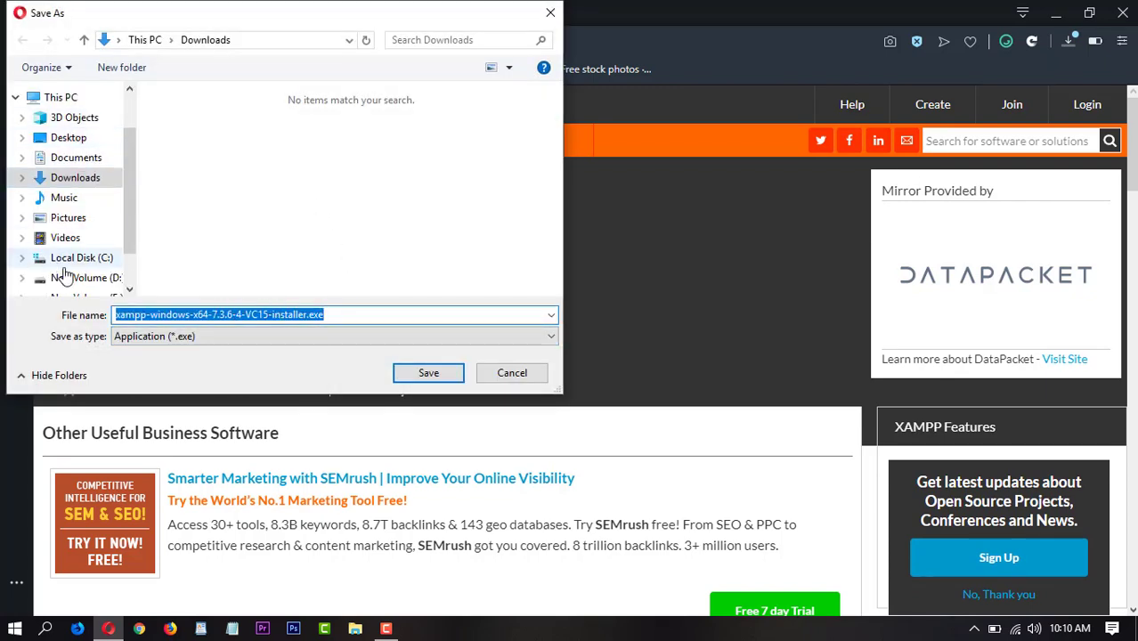
scroll(78, 125, down, 1)
scroll(98, 195, up, 3)
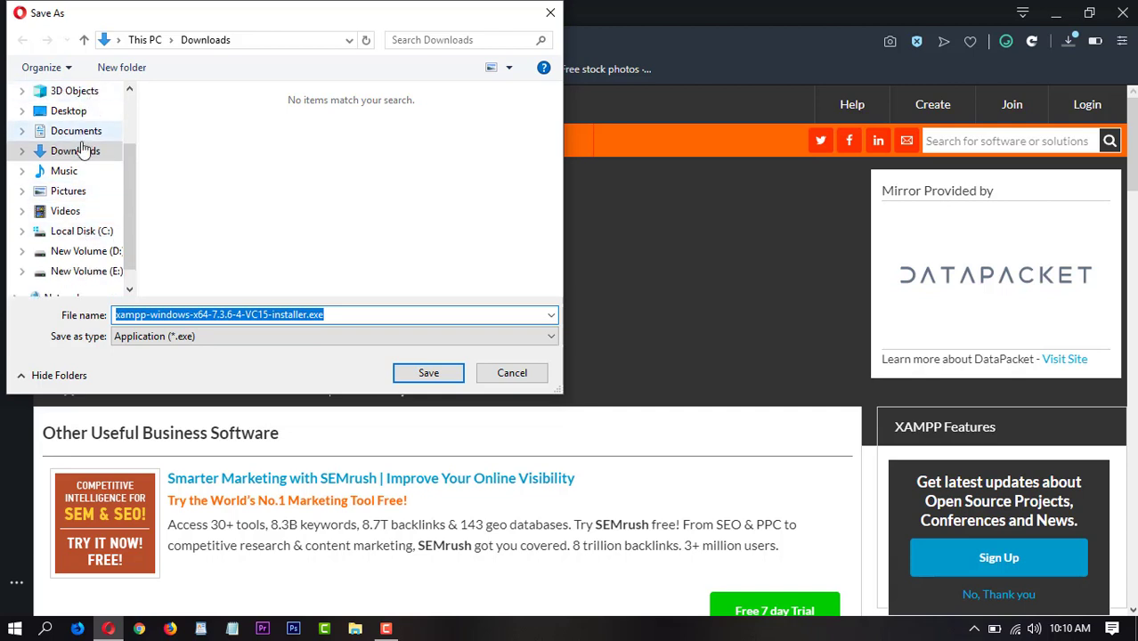
click(78, 241)
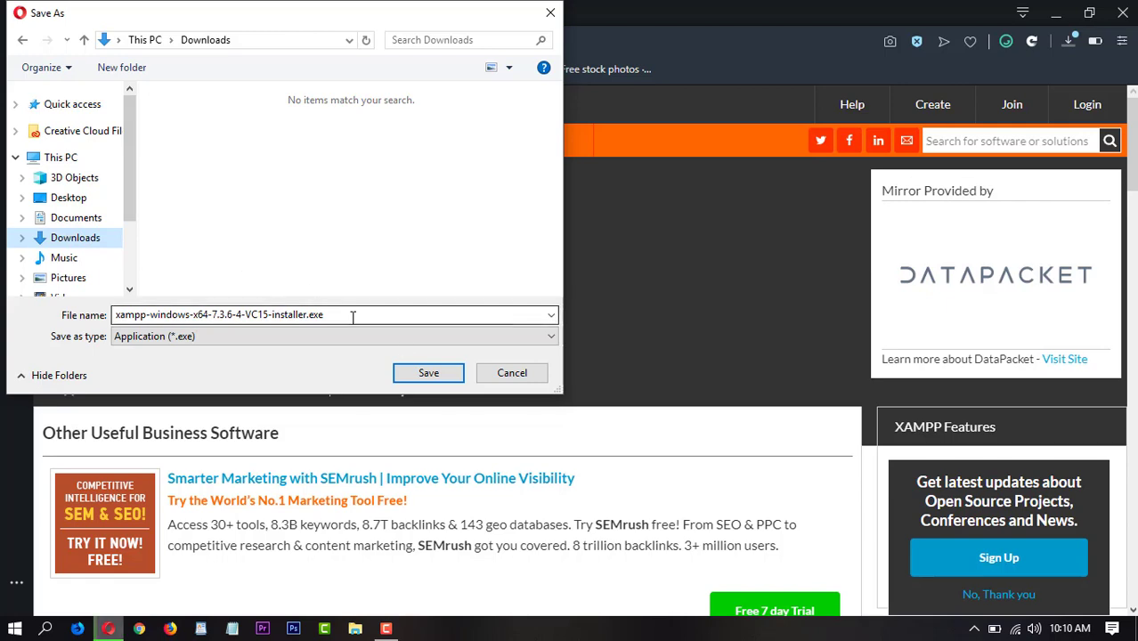
click(443, 376)
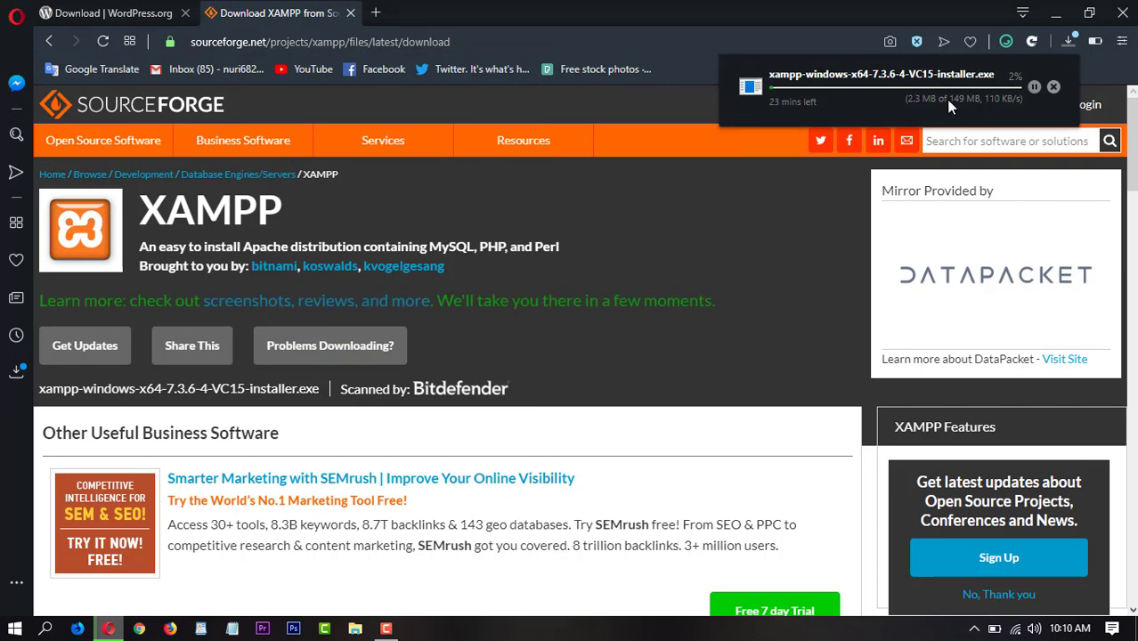
Cancel the XAMPP installer download, check the downloads list, and close the SourceForge tab
click(1033, 88)
click(1055, 89)
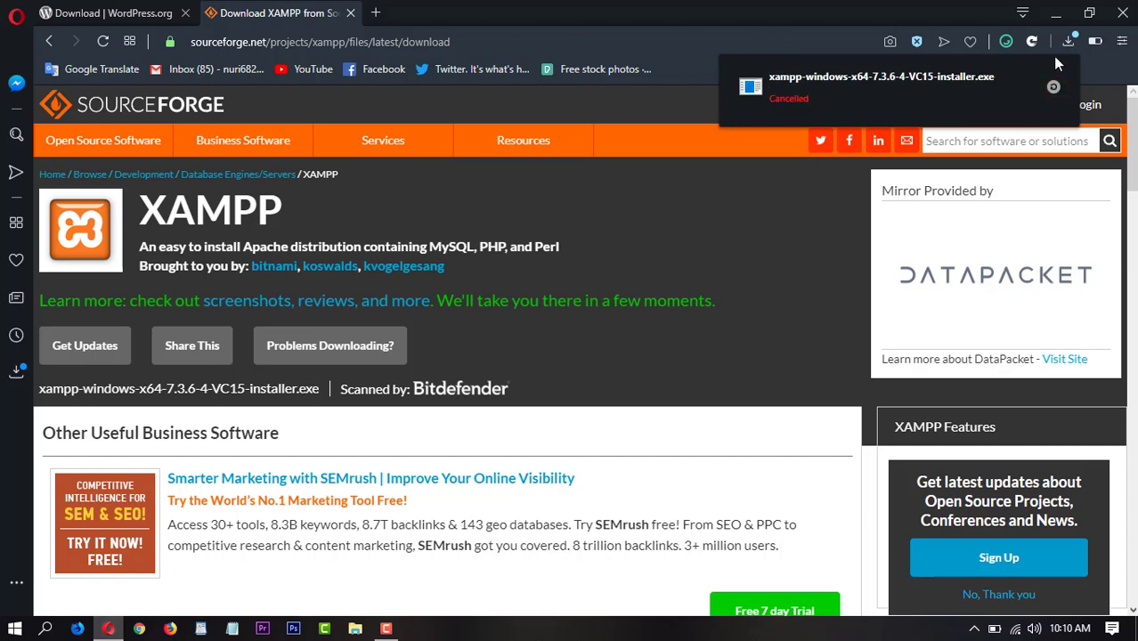
click(1071, 39)
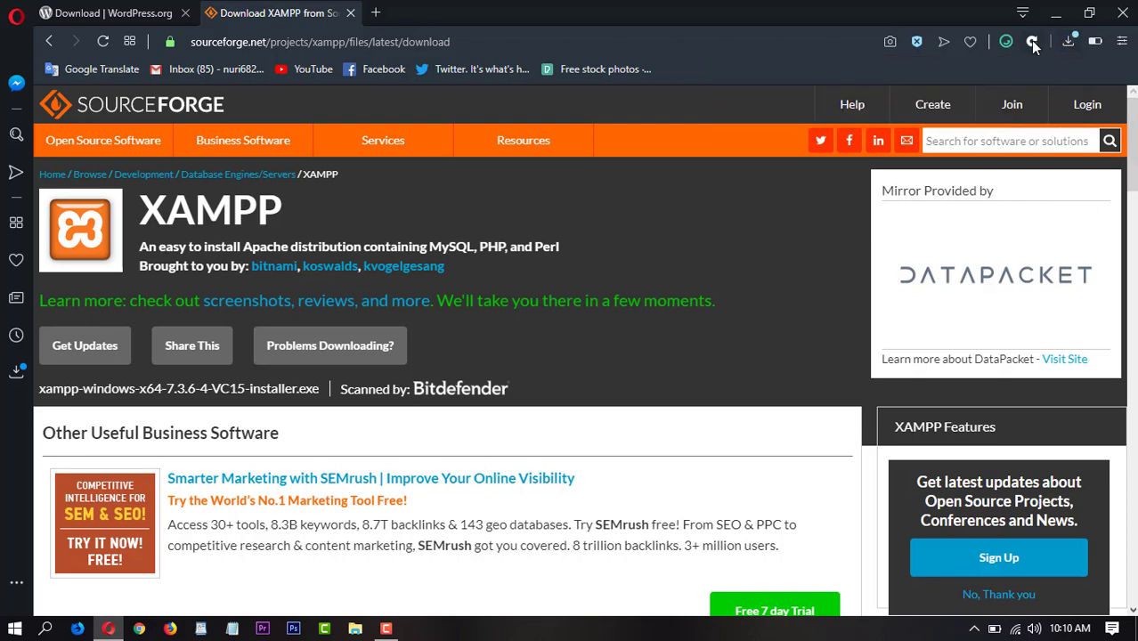
click(1067, 41)
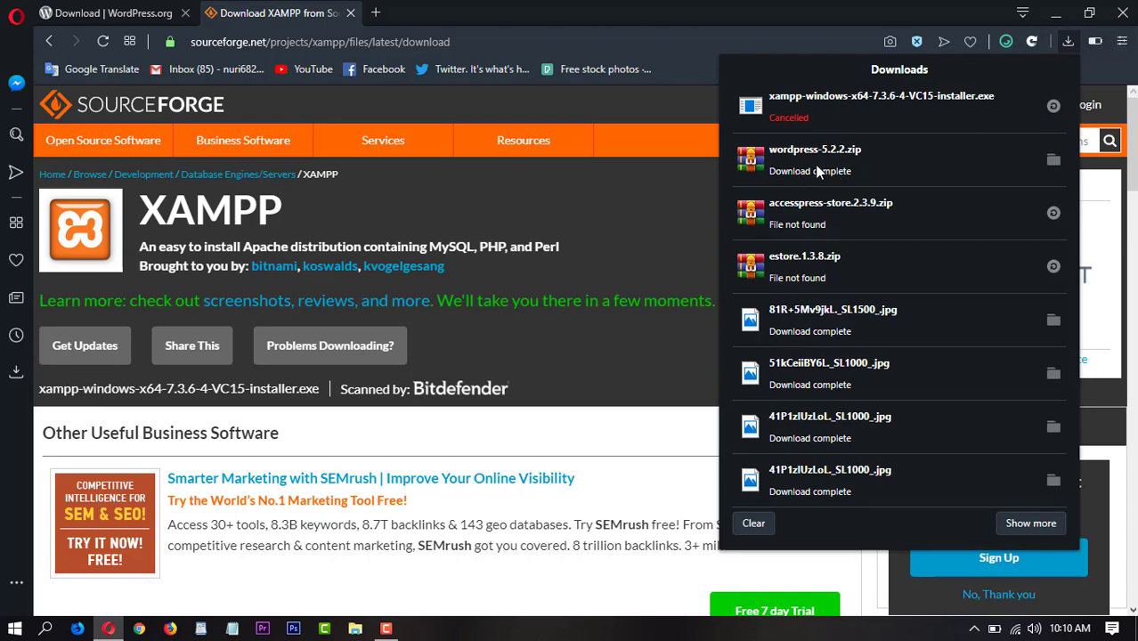
click(602, 110)
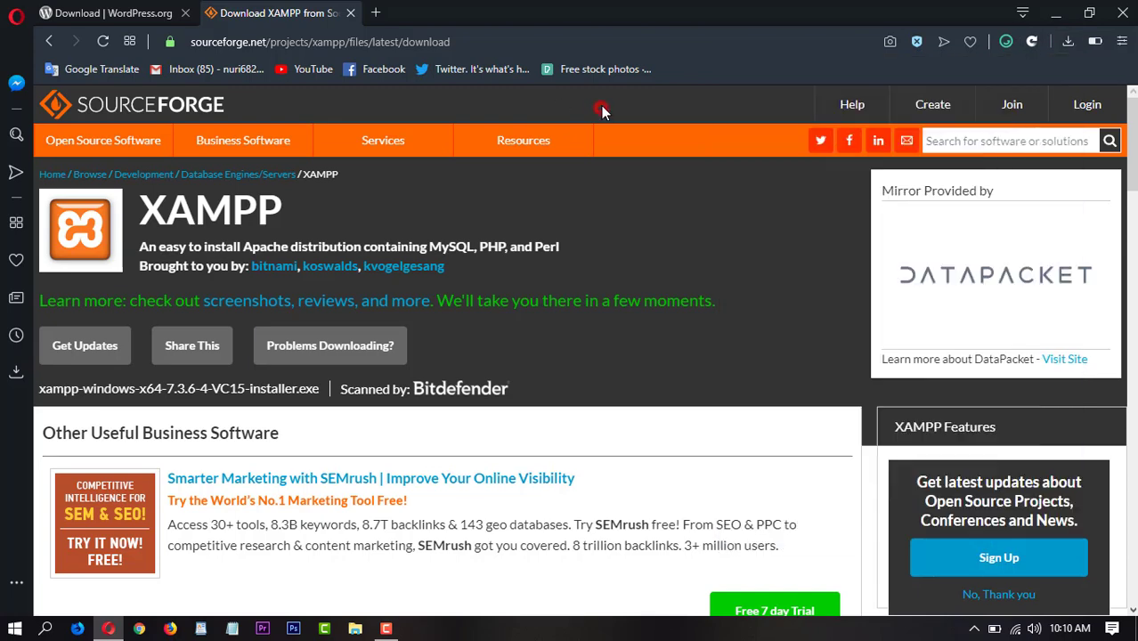
click(350, 13)
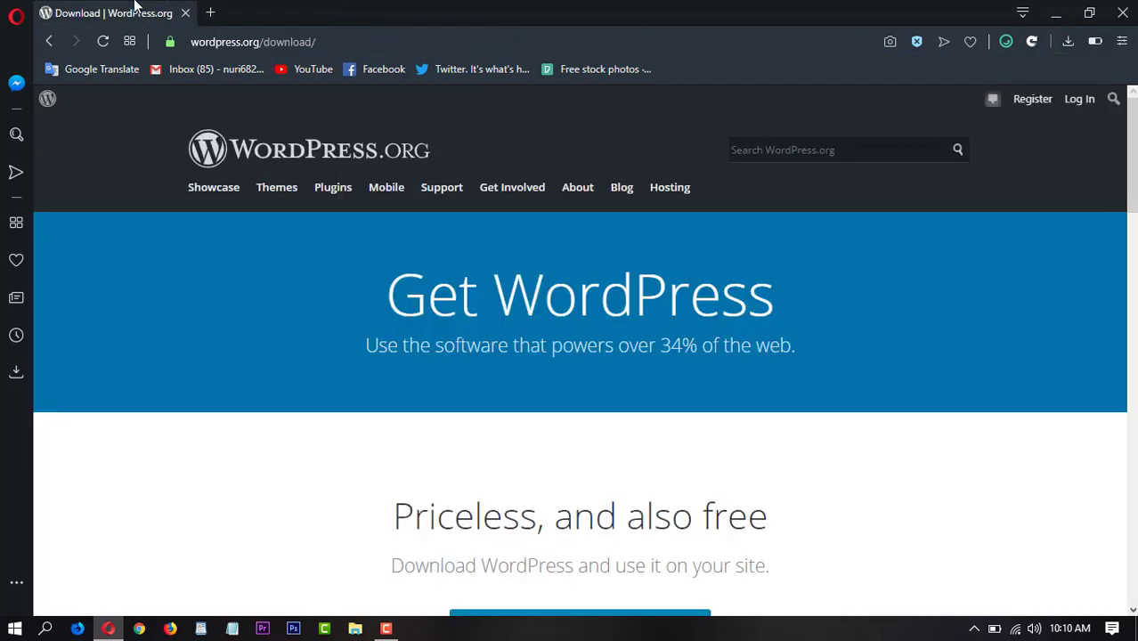
Switch to the Downloads folder in File Explorer and delete the three JPG images
click(1055, 12)
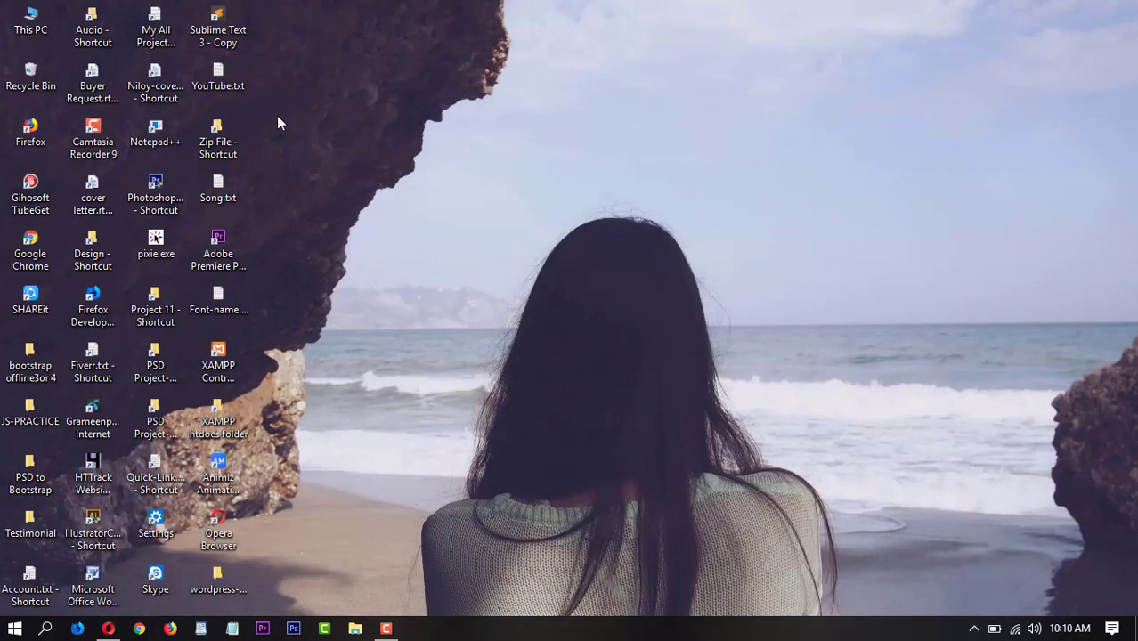
double_click(7, 35)
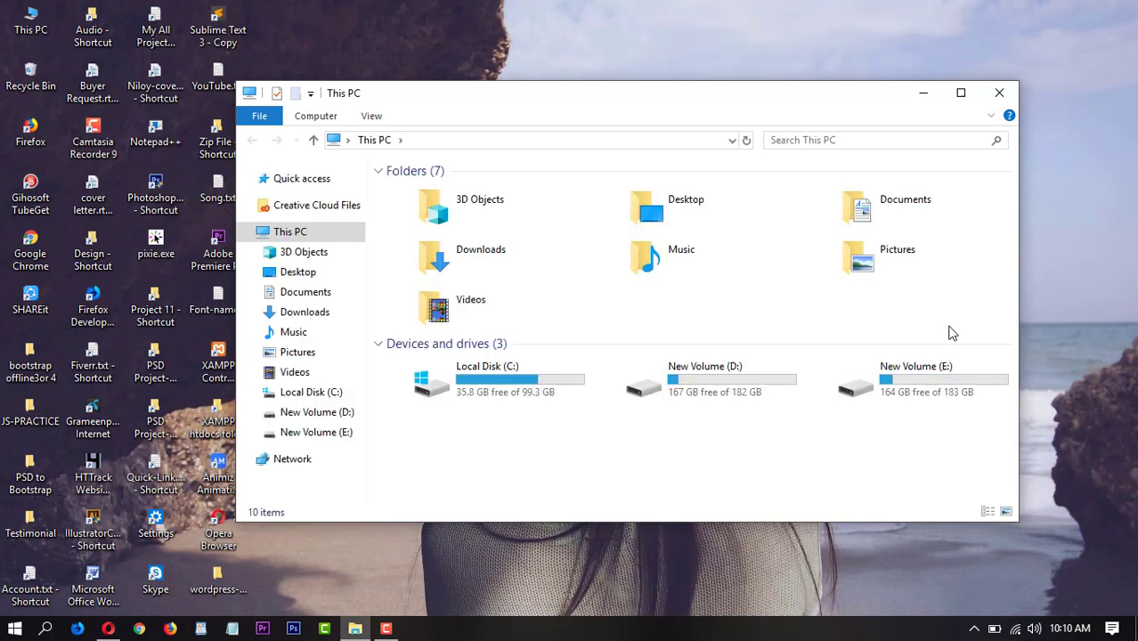
double_click(436, 260)
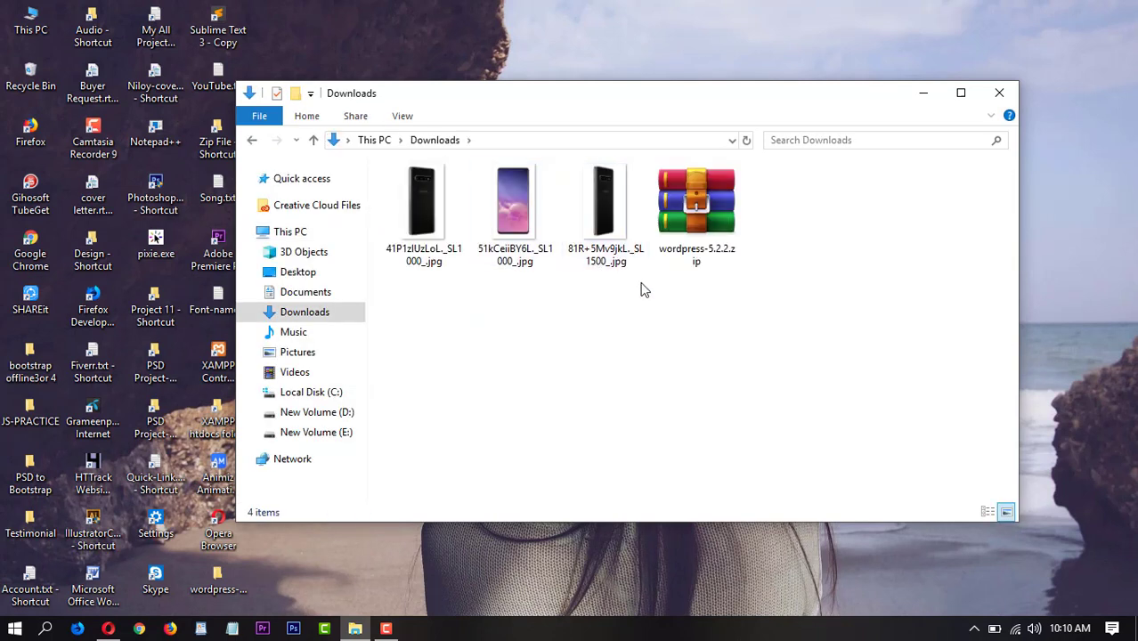
drag(620, 304, 459, 236)
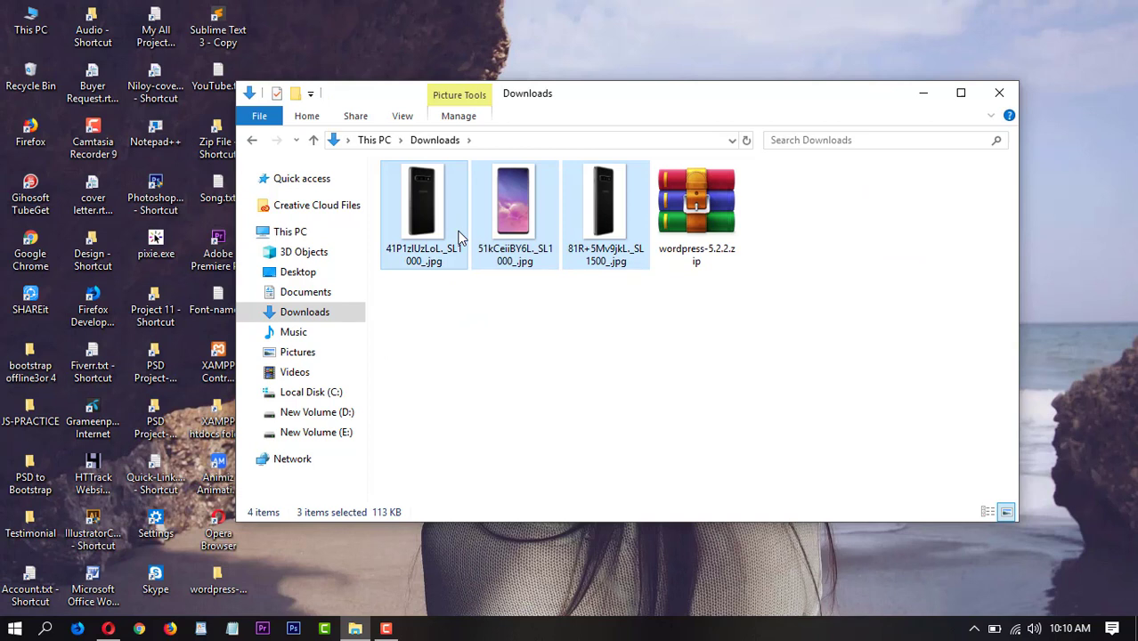
key(Delete)
Extract wordpress-5.2.2.zip into its own wordpress-5.2.2 folder inside Downloads
click(432, 230)
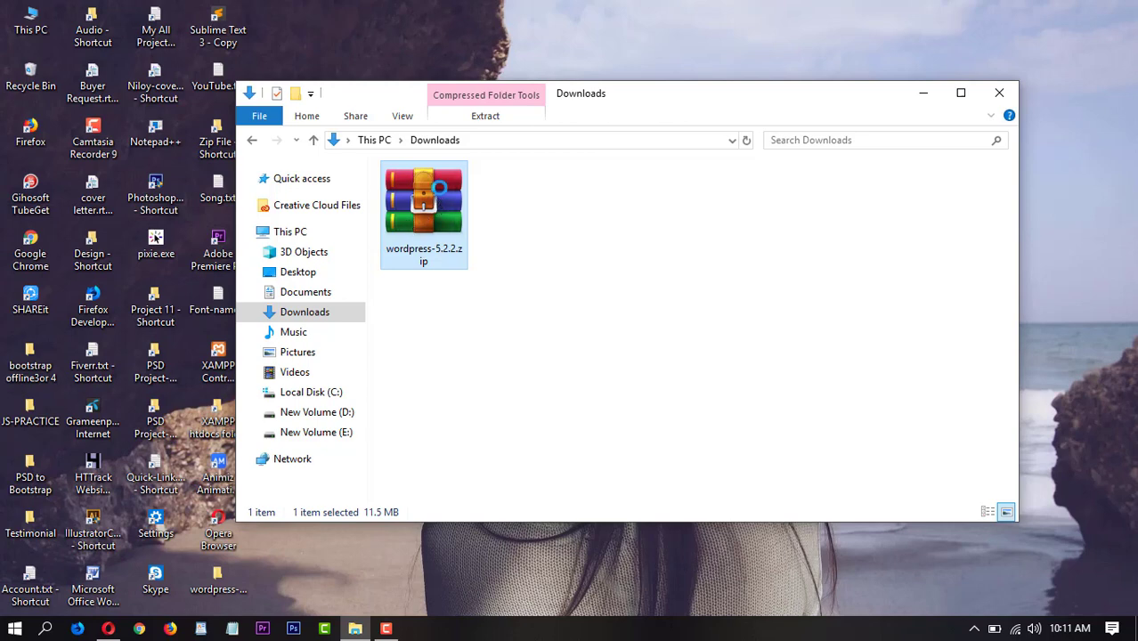
right_click(435, 194)
click(513, 261)
click(623, 486)
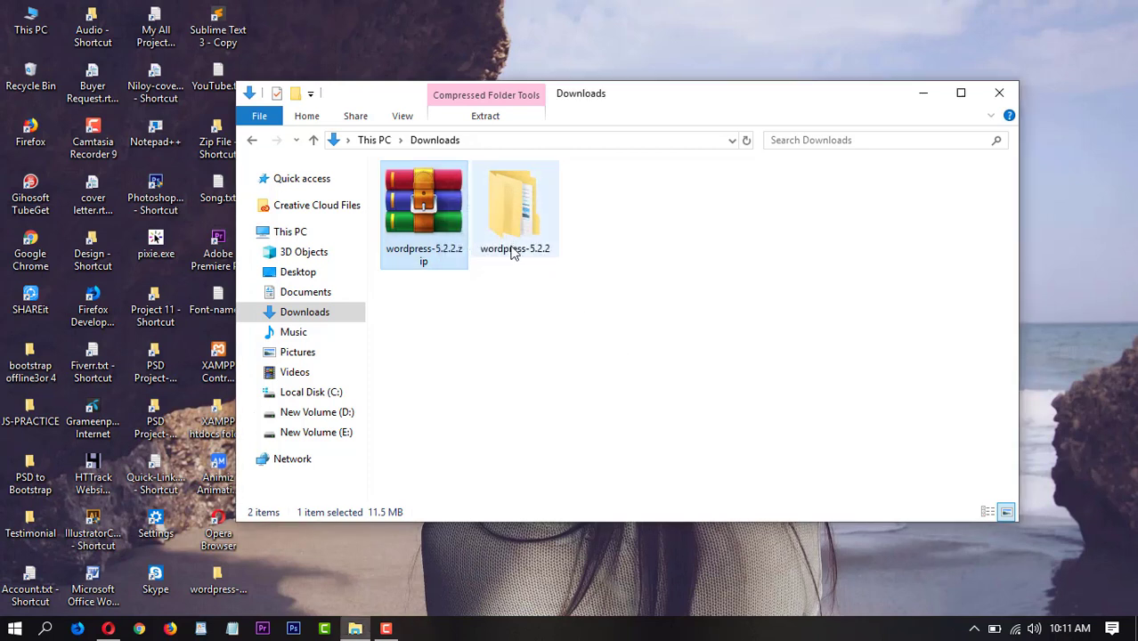
Delete the wordpress-5.2.2.zip archive from Downloads, keeping the extracted folder
click(496, 326)
click(444, 249)
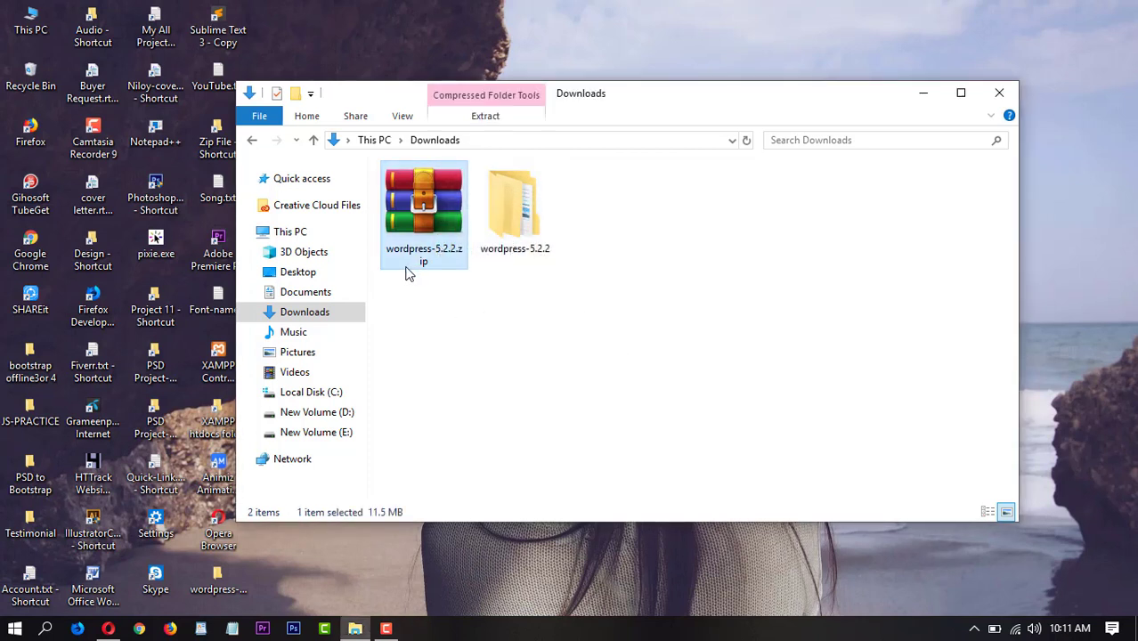
key(Delete)
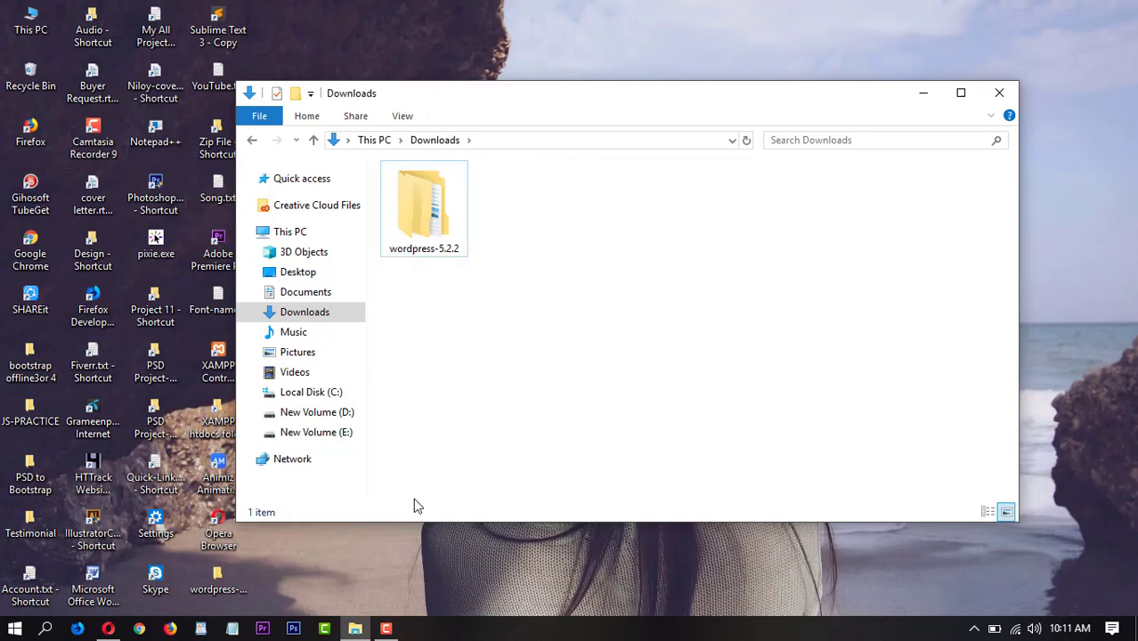
click(108, 628)
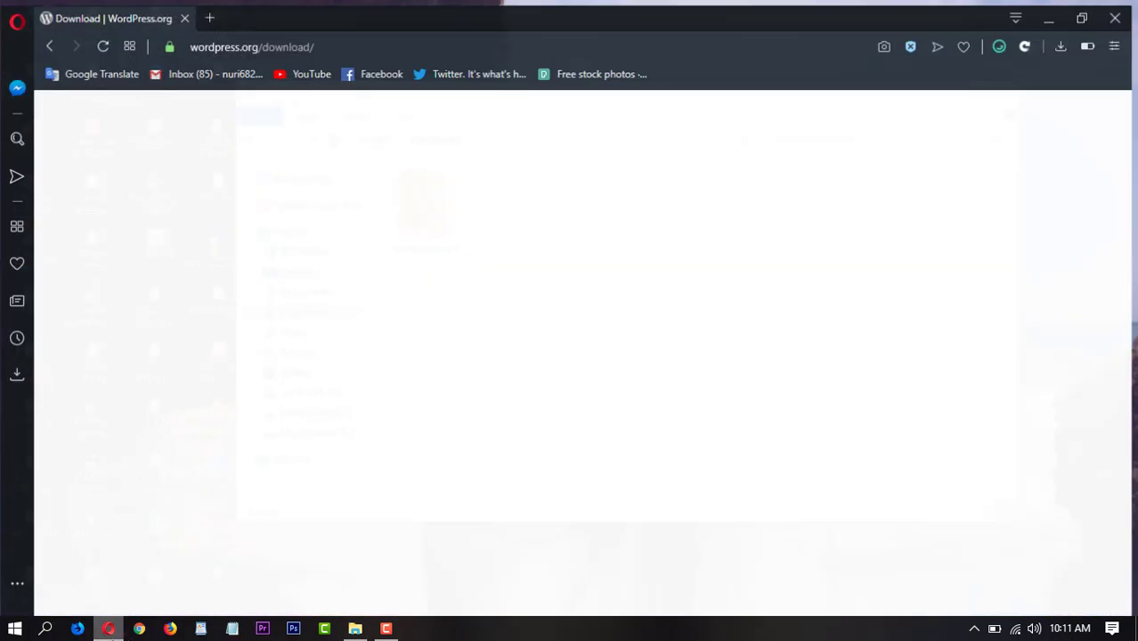
click(1069, 42)
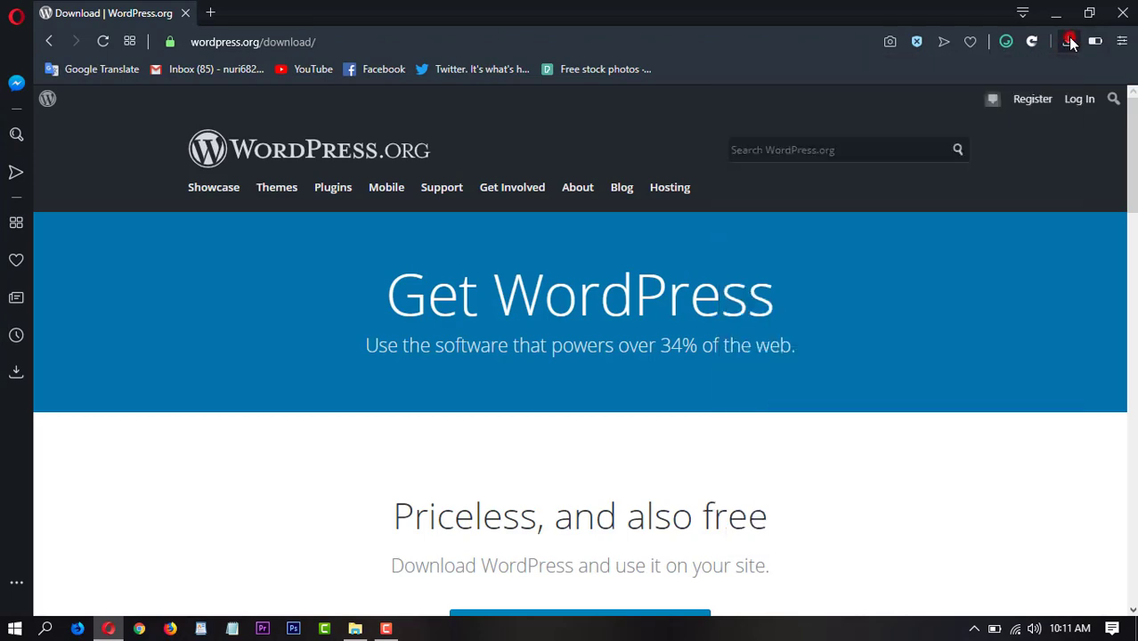
click(1065, 14)
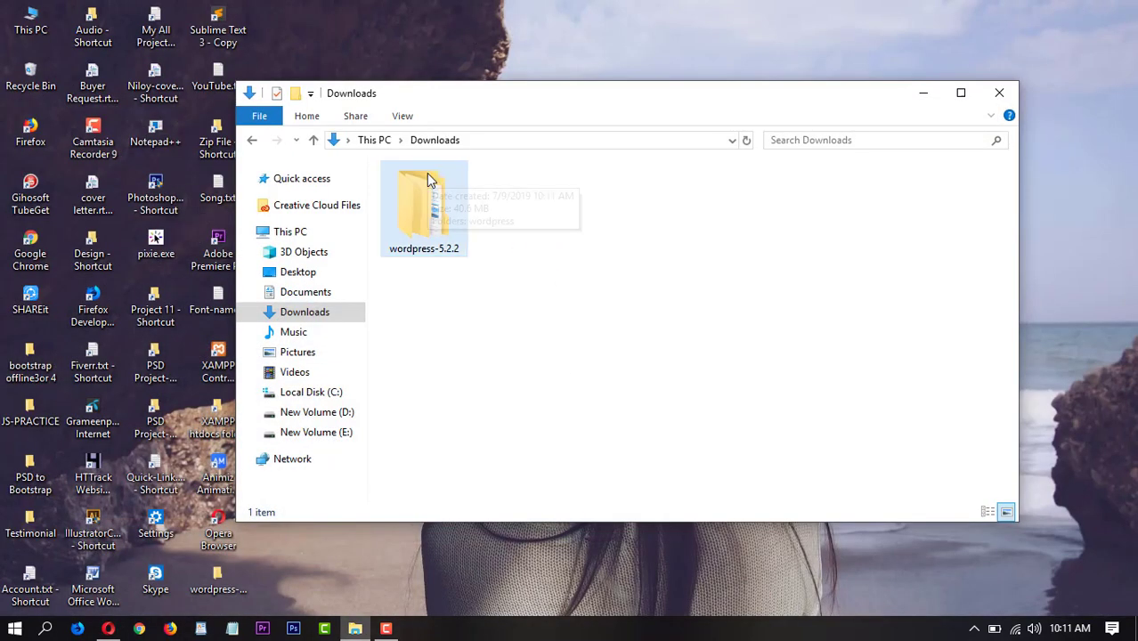
Find xampp-win32-7.1.7-0-VC14-installer.exe in the Software folder on drive D:, launch it, and minimize File Explorer
click(329, 400)
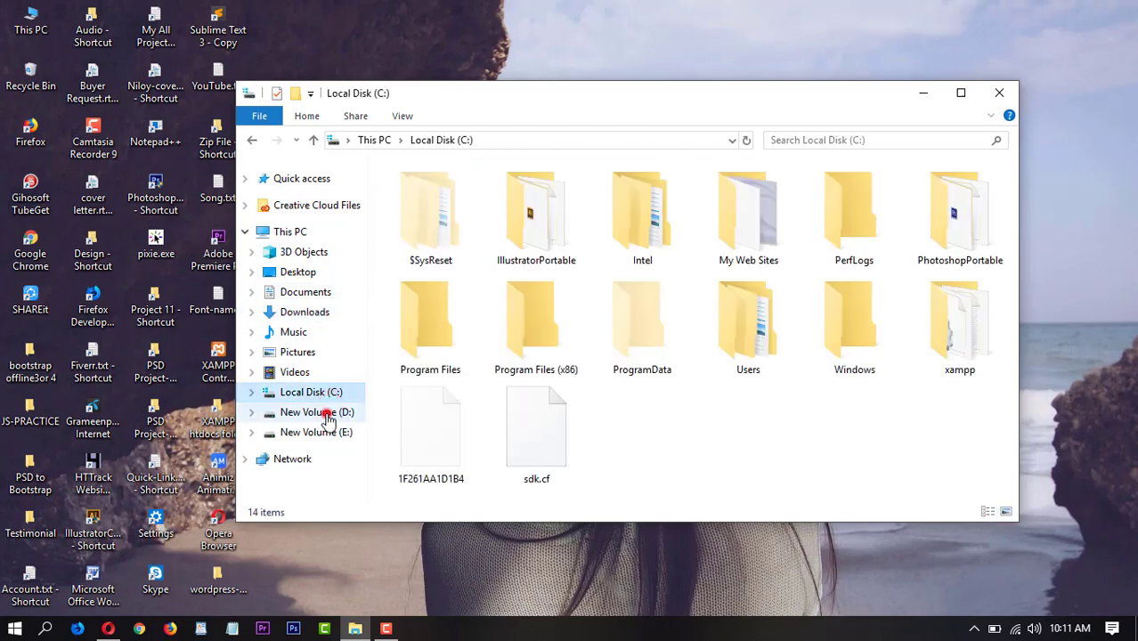
click(328, 411)
click(638, 351)
double_click(638, 350)
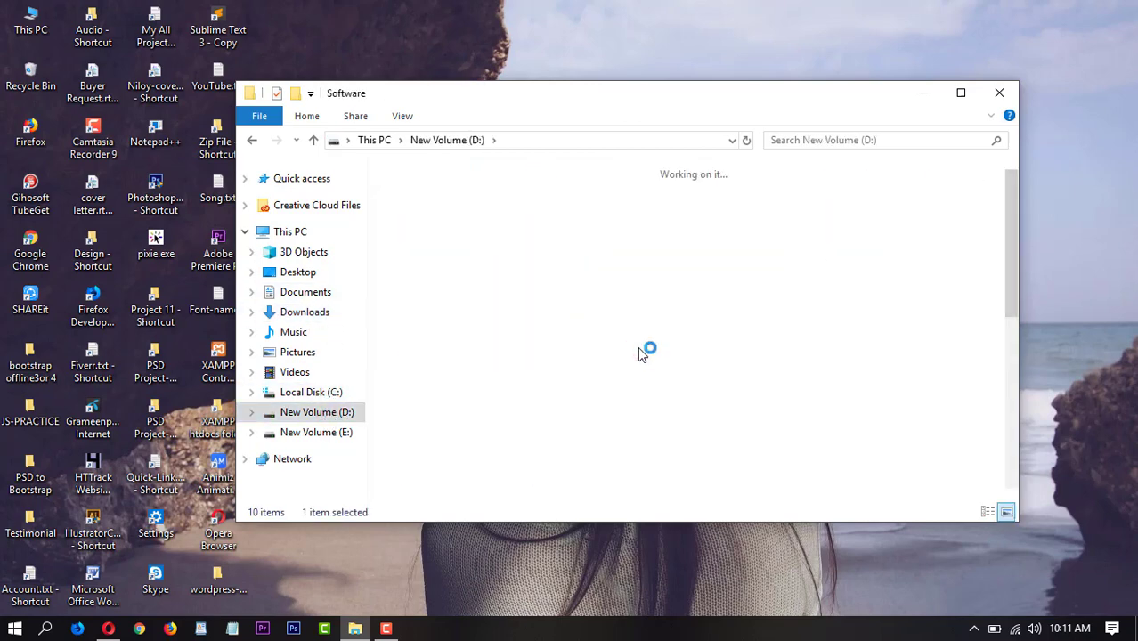
scroll(1013, 298, down, 1)
drag(1013, 298, 1003, 396)
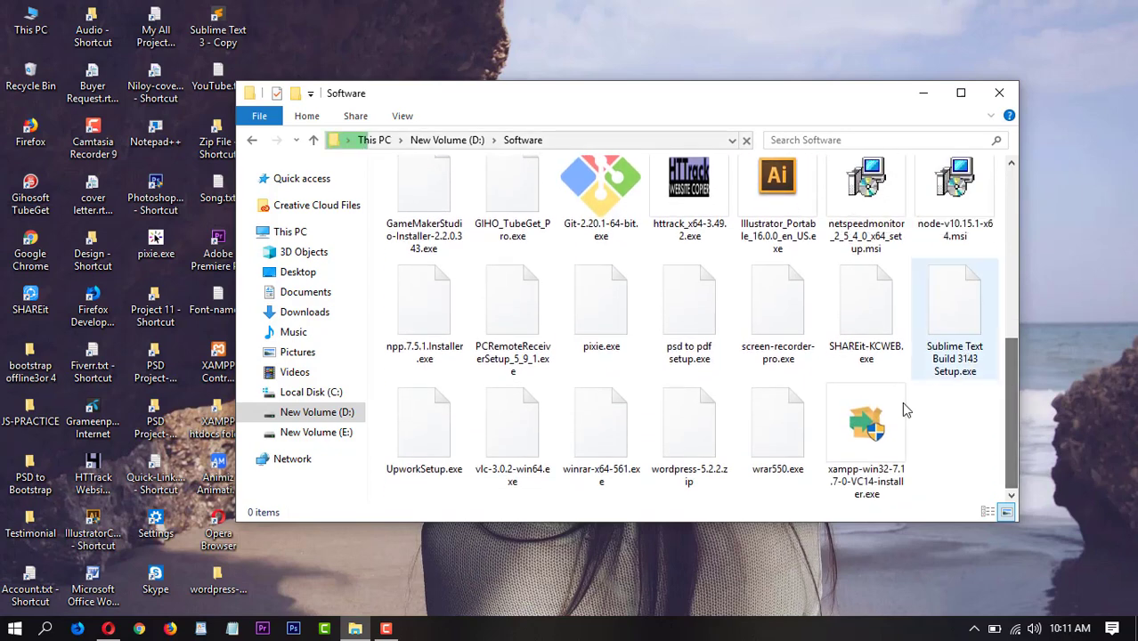
click(877, 450)
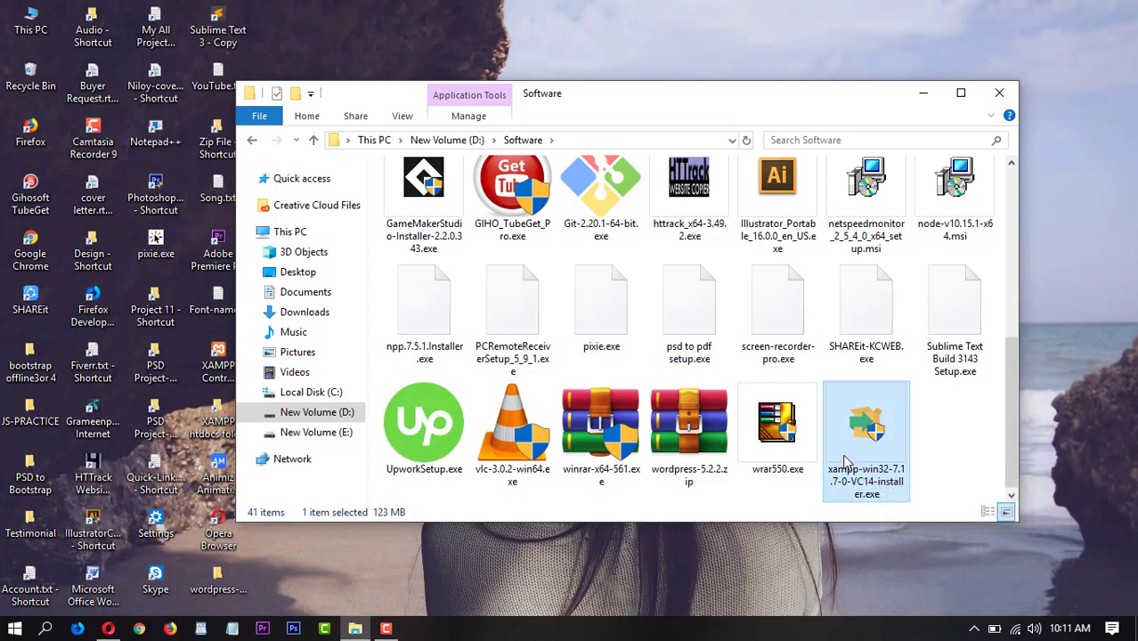
double_click(853, 438)
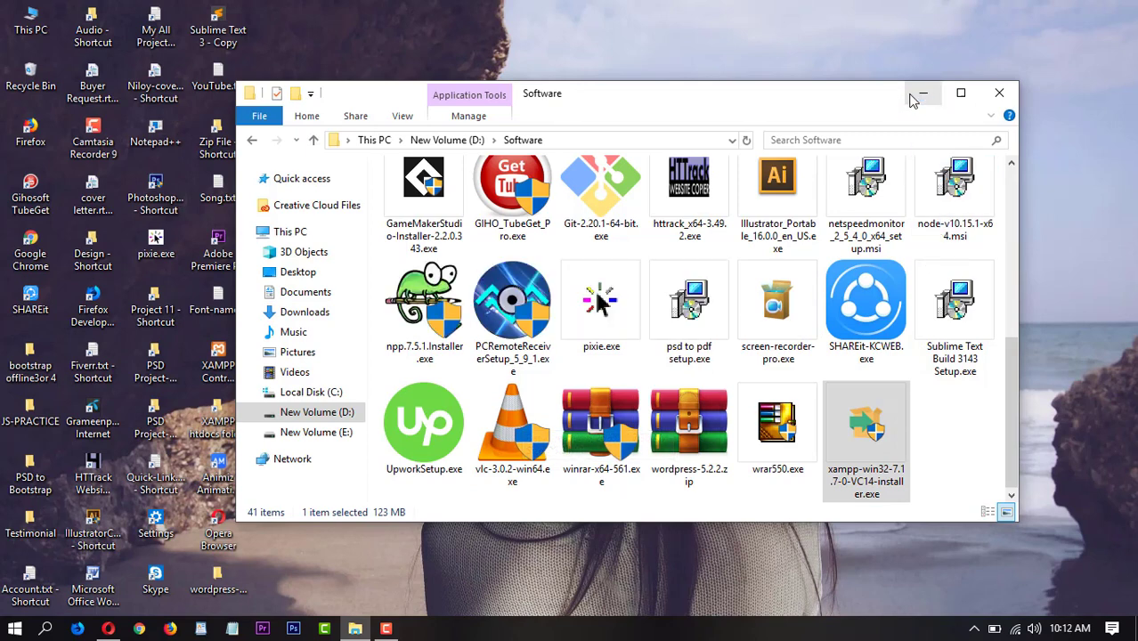
click(914, 98)
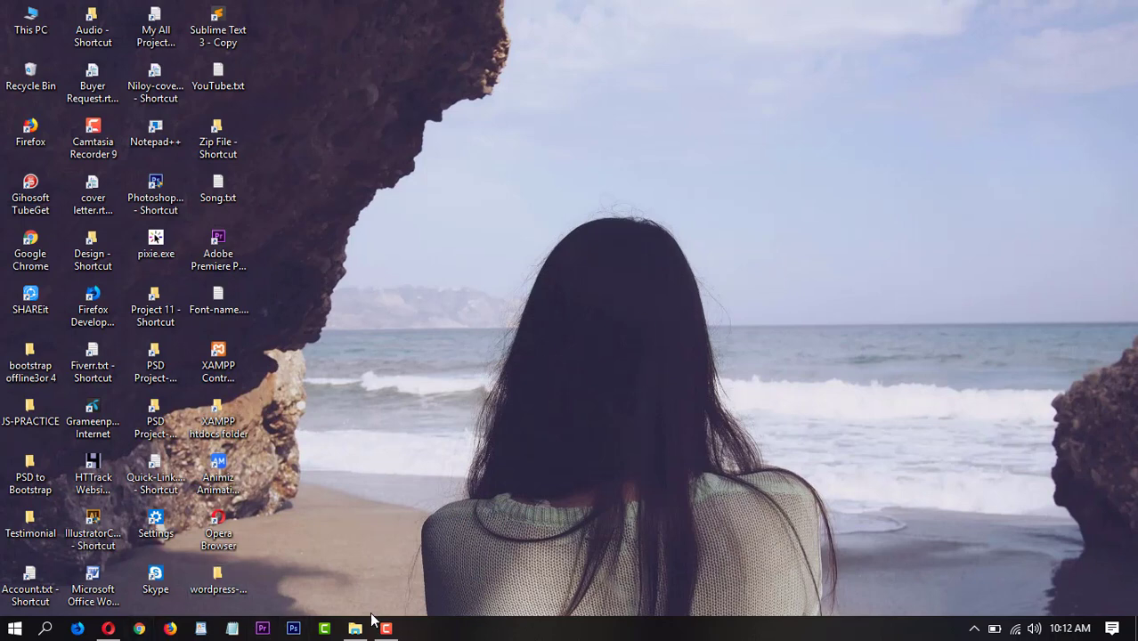
Launch the XAMPP installer again from the Software folder, minimize File Explorer, and acknowledge the User Account Control warning
mouse_move(367, 627)
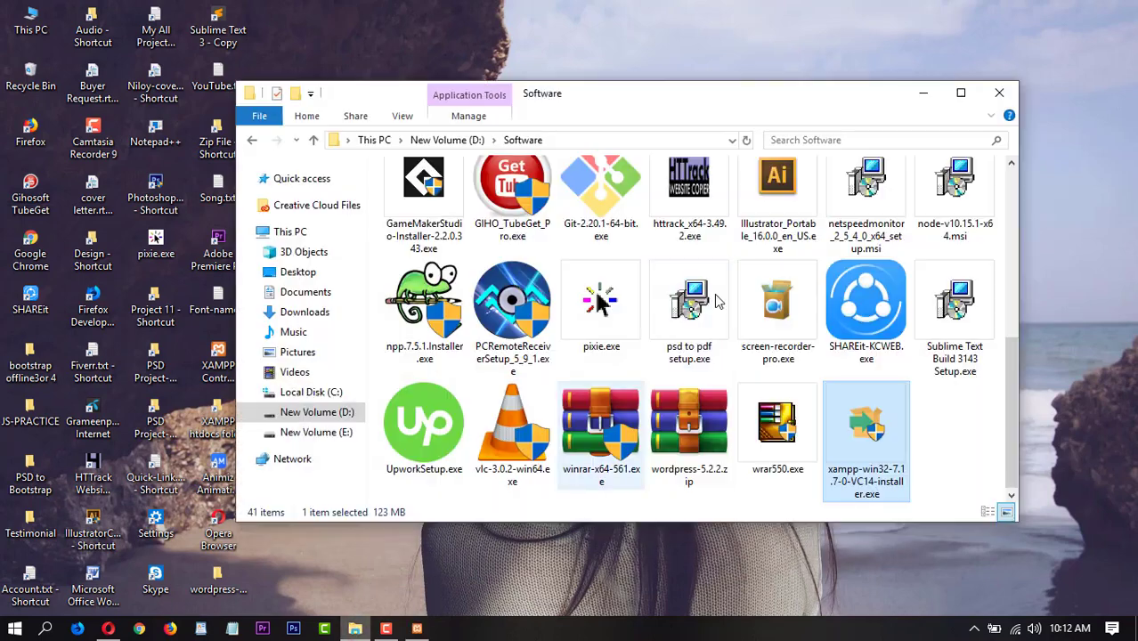
click(355, 628)
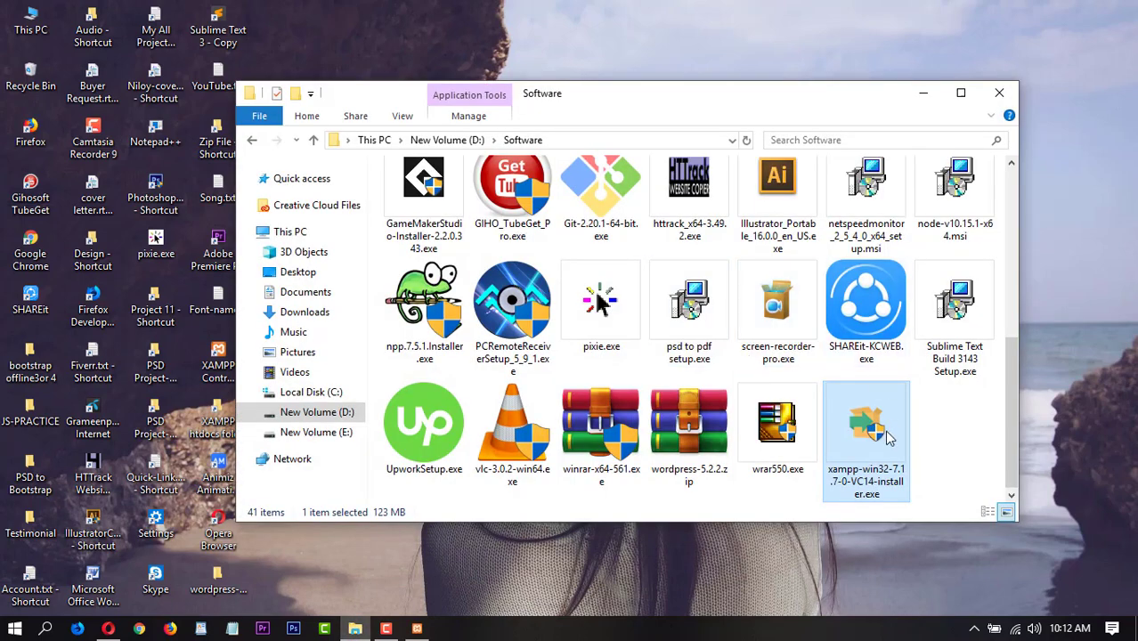
click(853, 408)
click(853, 408)
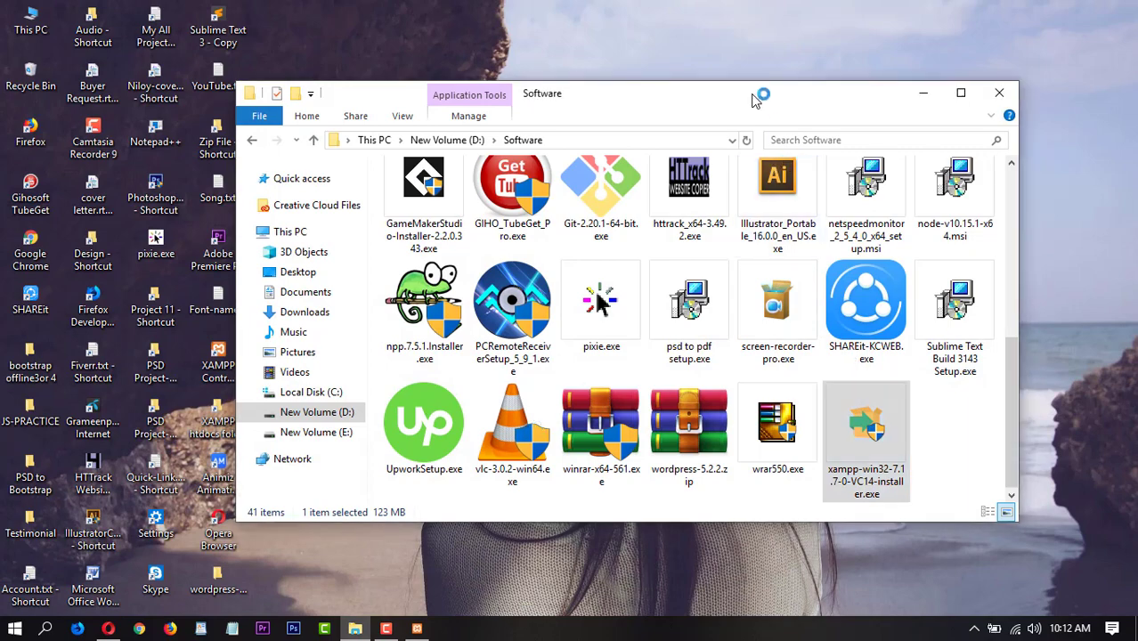
drag(755, 92, 730, 83)
click(901, 87)
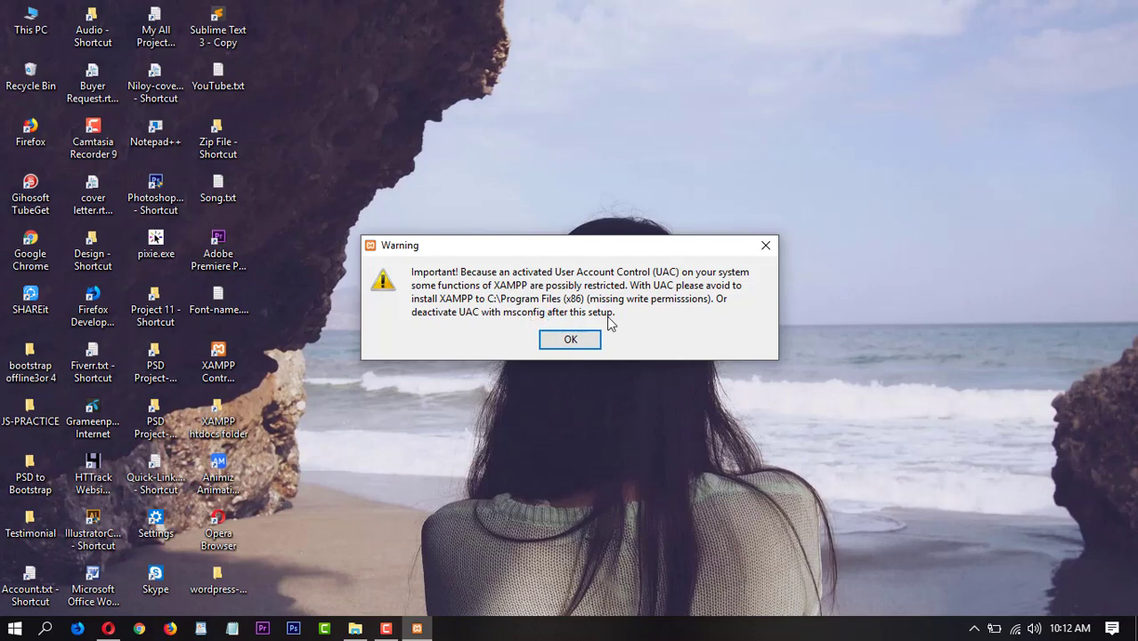
click(577, 338)
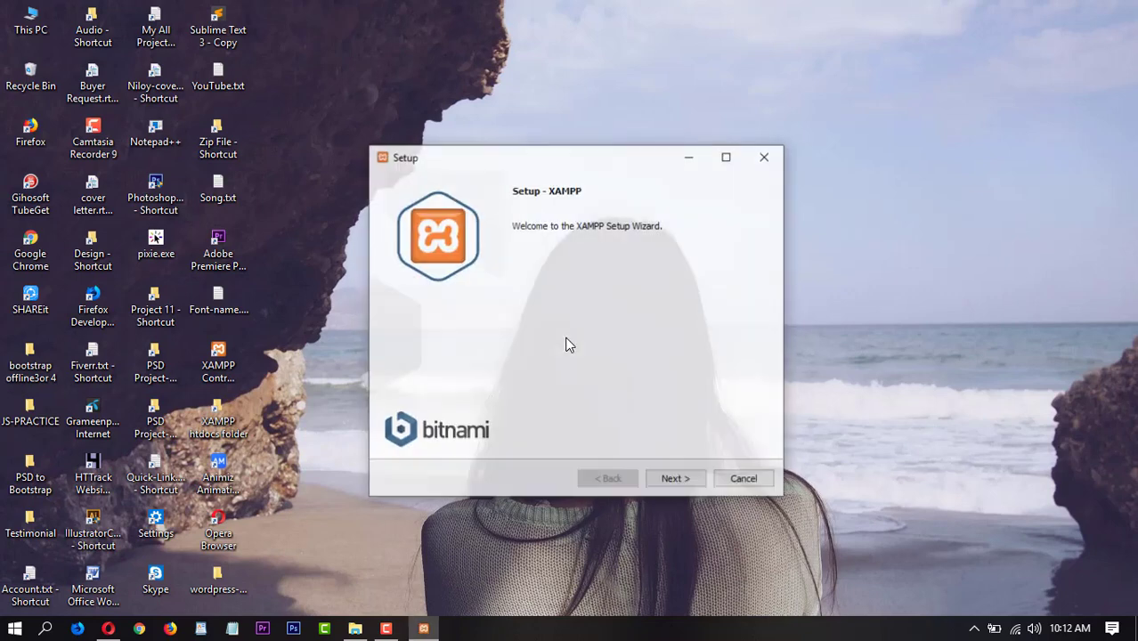
Move the XAMPP Setup window higher on the desktop and proceed from the welcome page to component selection
drag(504, 158, 501, 98)
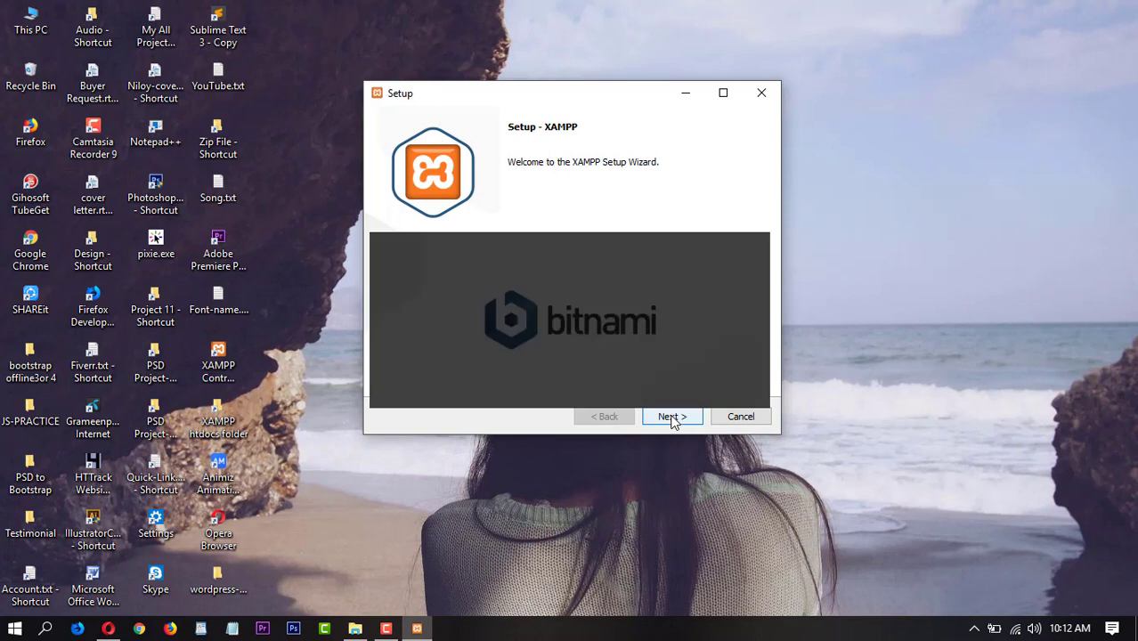
click(575, 157)
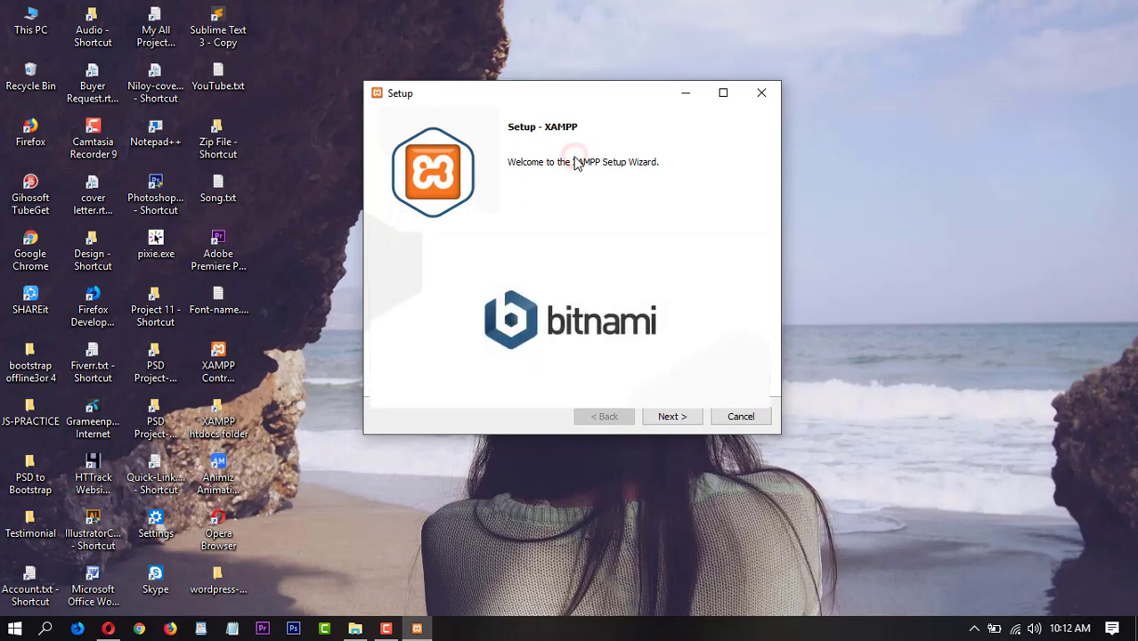
click(660, 418)
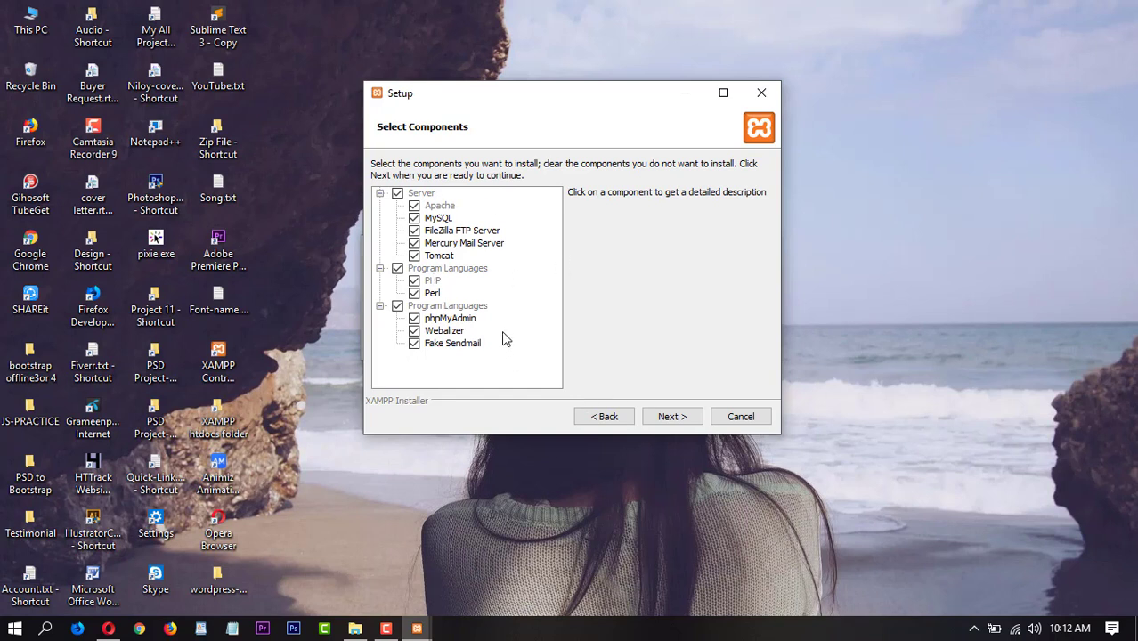
Keep all default XAMPP components, try to use C:\xampp as the installation folder, and dismiss the warning
click(670, 420)
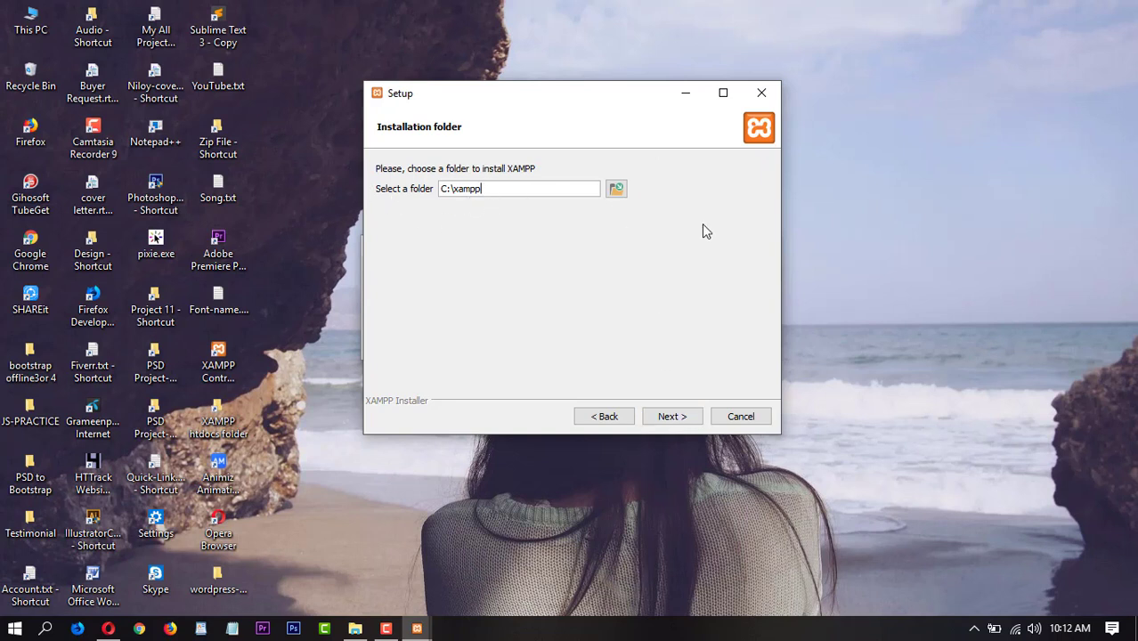
click(674, 421)
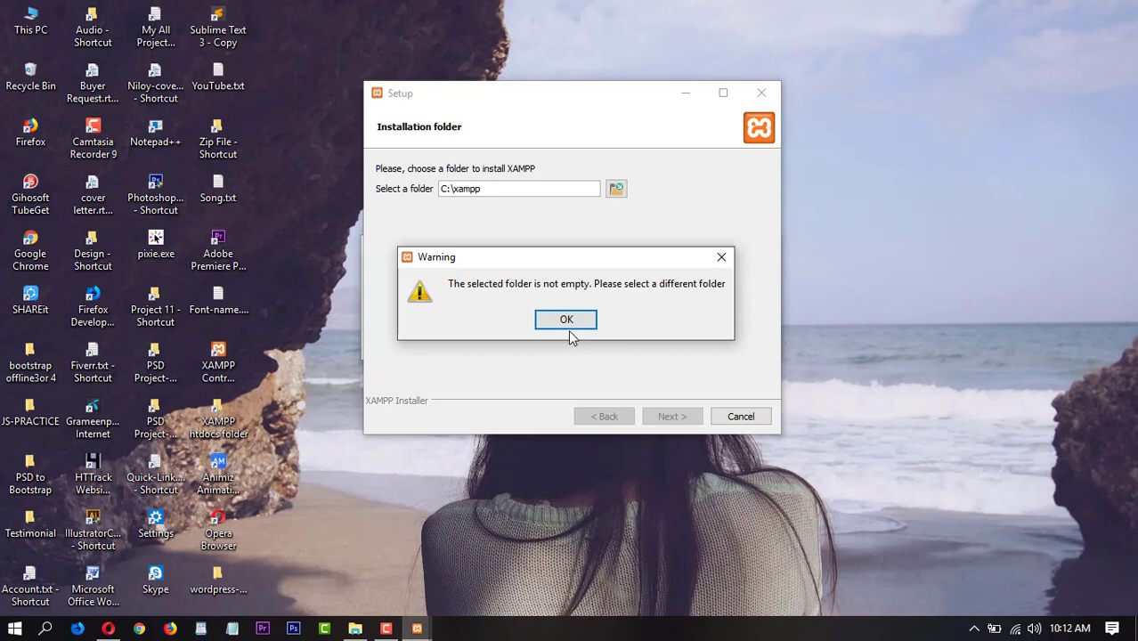
click(721, 257)
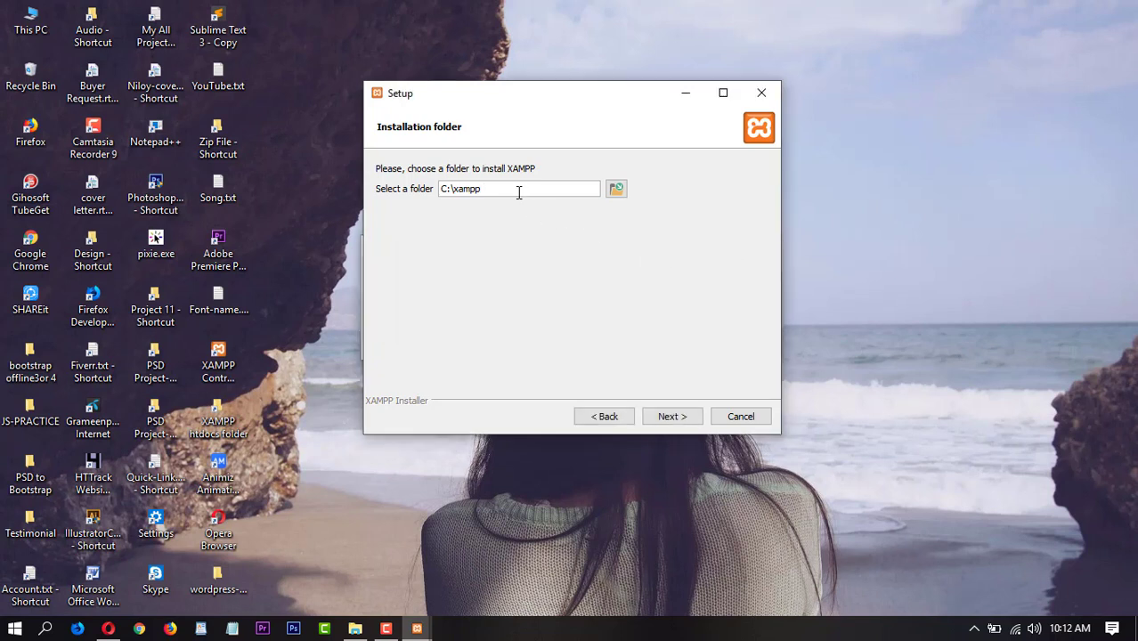
drag(501, 189, 439, 183)
click(473, 192)
double_click(508, 189)
click(551, 274)
click(541, 256)
click(490, 189)
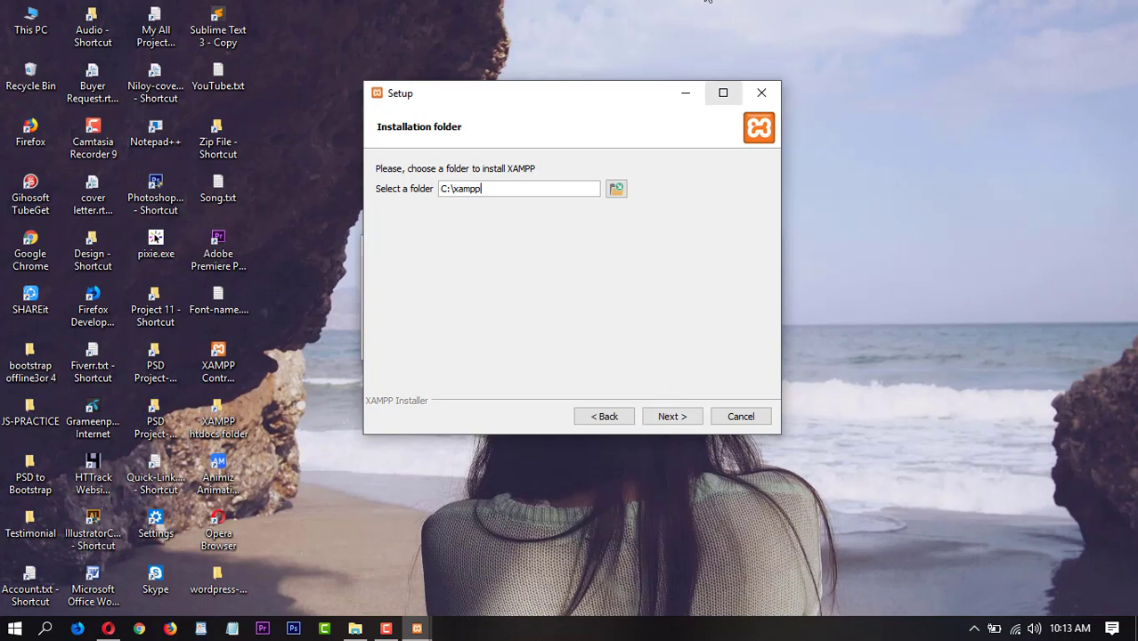
Abort the XAMPP installation, then acknowledge the User Account Control warning of the second setup instance and abort that one too
click(762, 93)
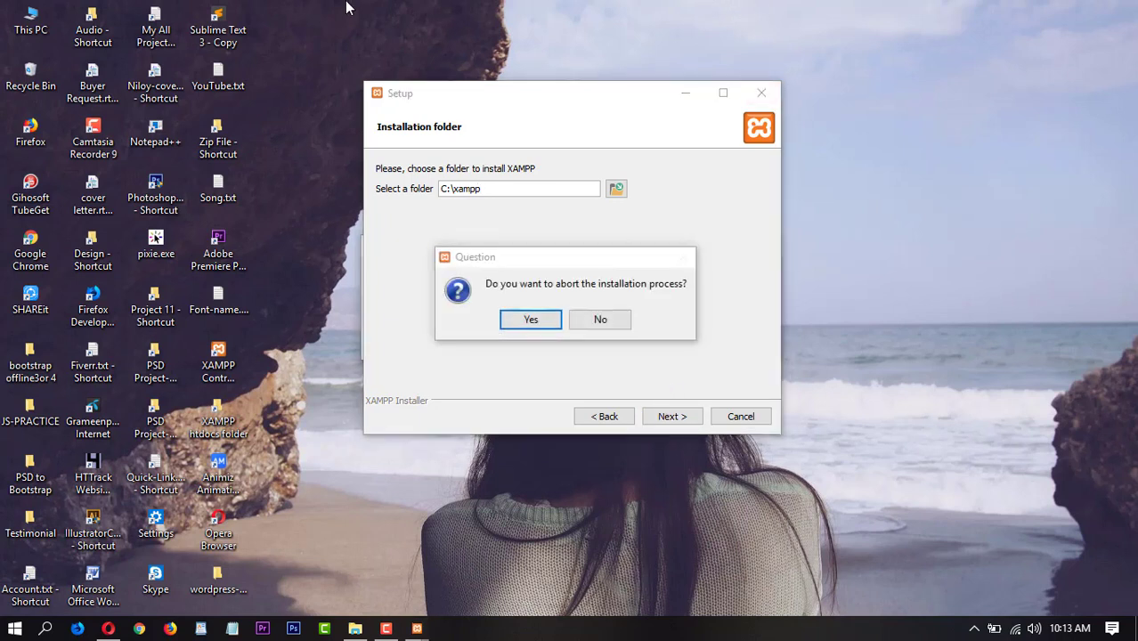
click(595, 319)
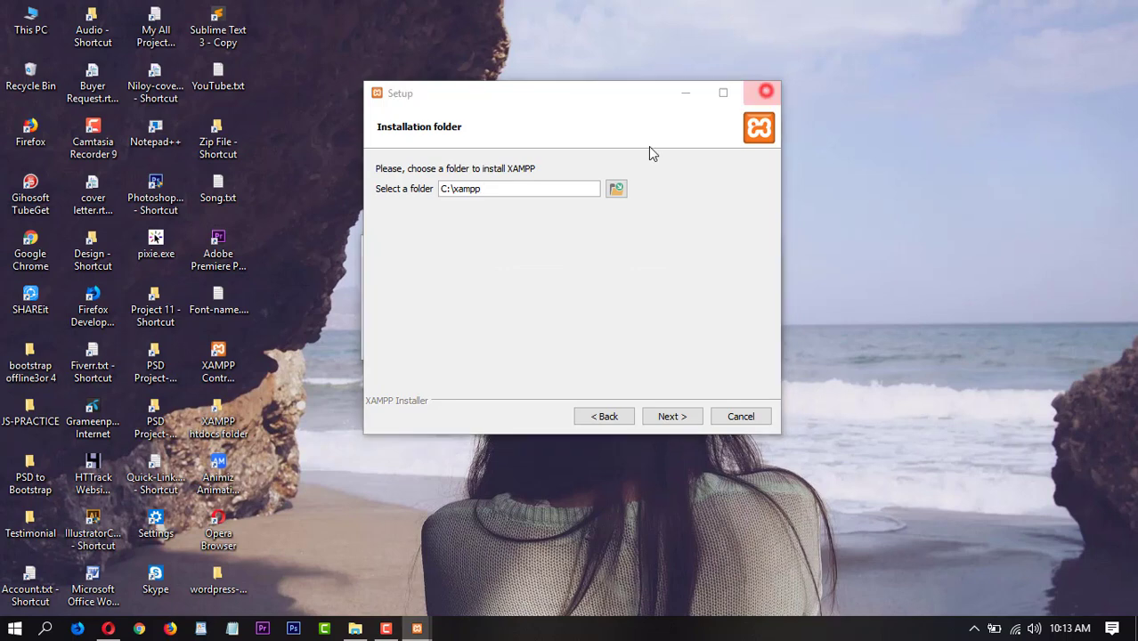
click(762, 93)
click(538, 326)
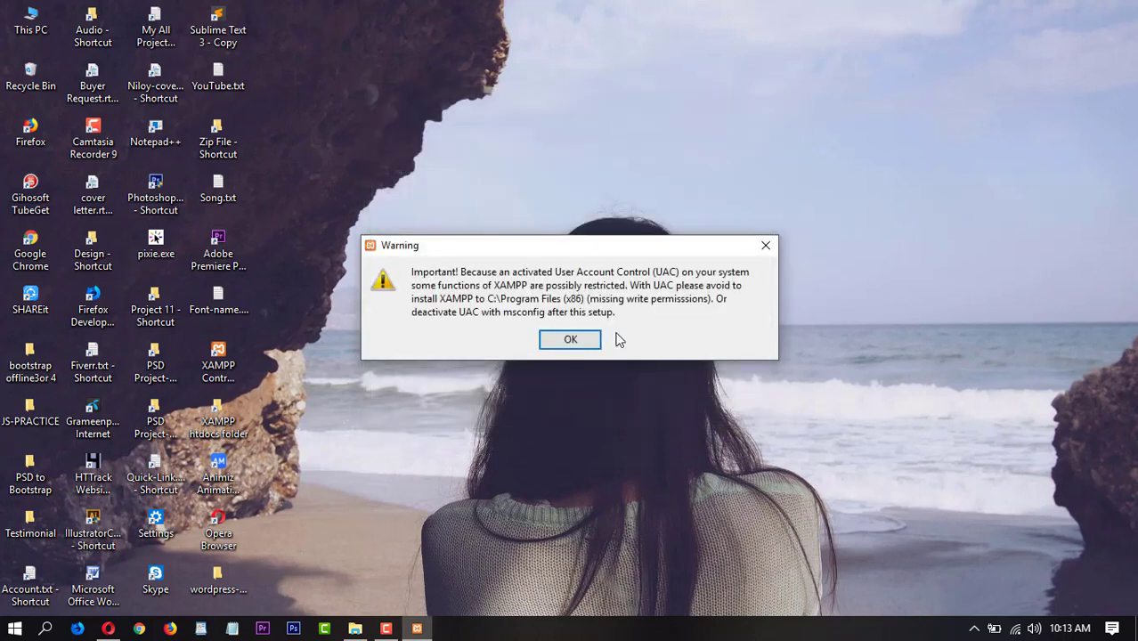
click(569, 338)
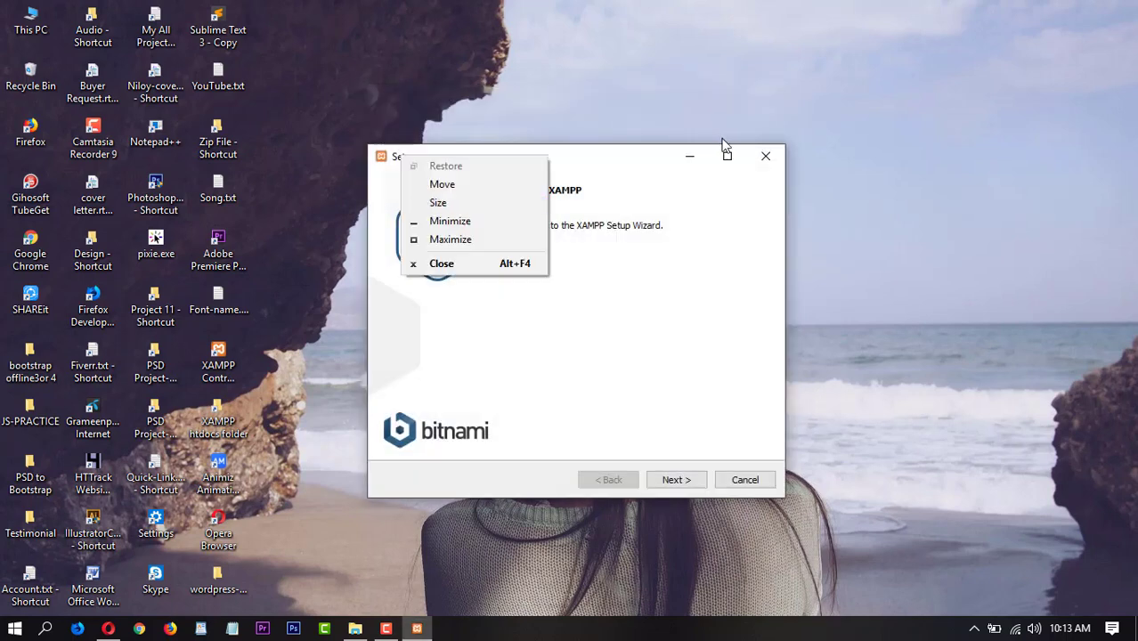
click(755, 158)
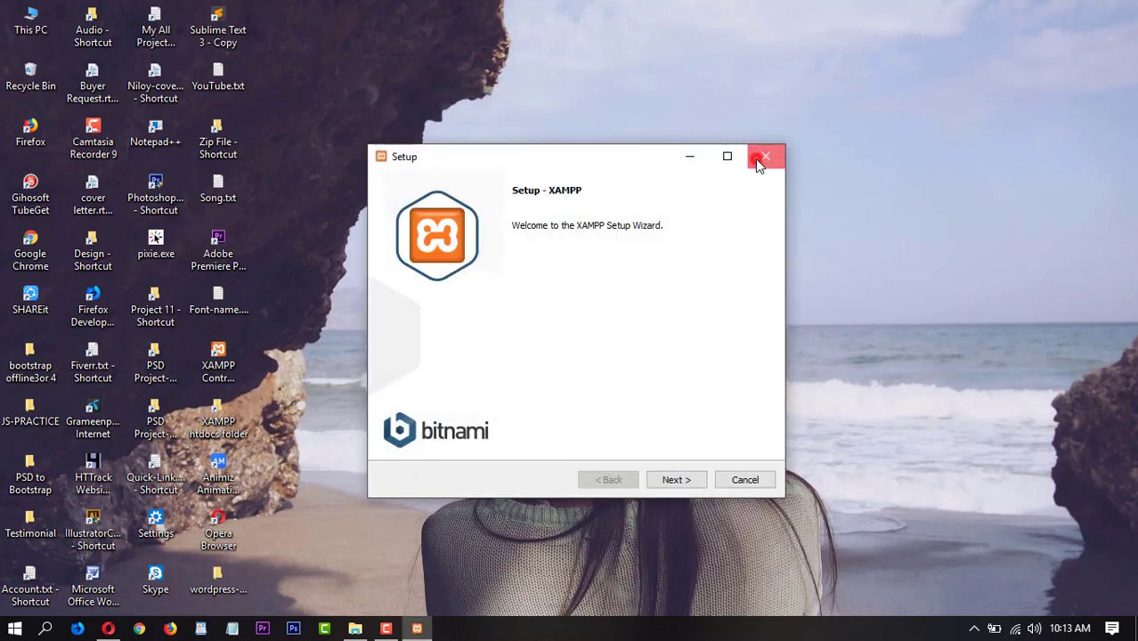
click(756, 157)
click(531, 319)
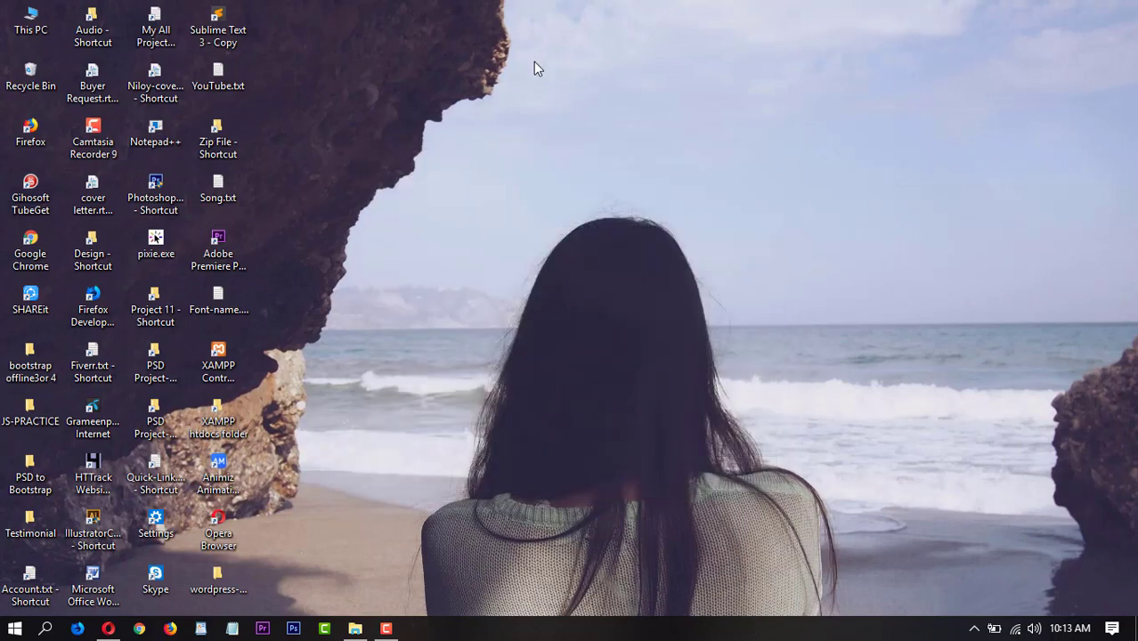
Cut the wordpress-5.2.2 folder from Downloads in File Explorer and move the window higher on the desktop
click(354, 628)
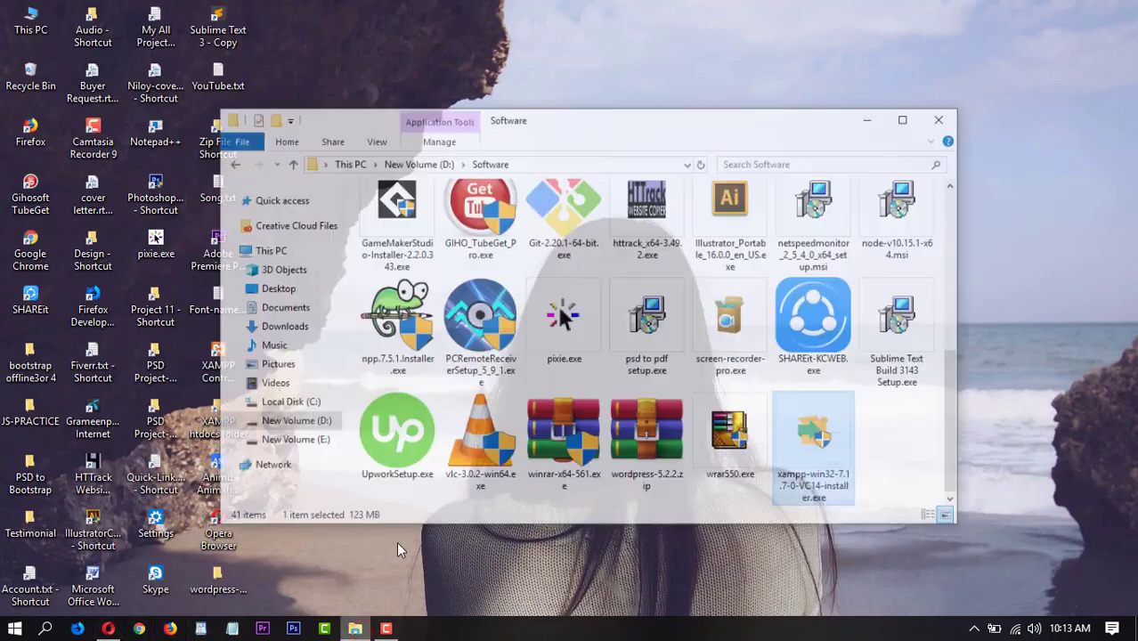
click(278, 303)
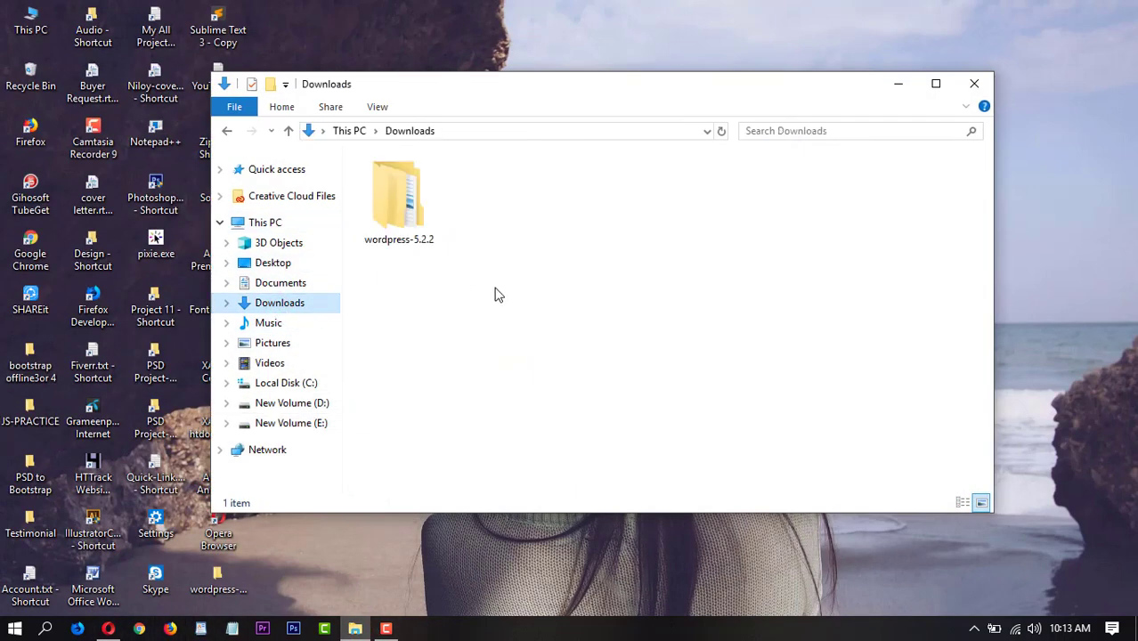
click(498, 294)
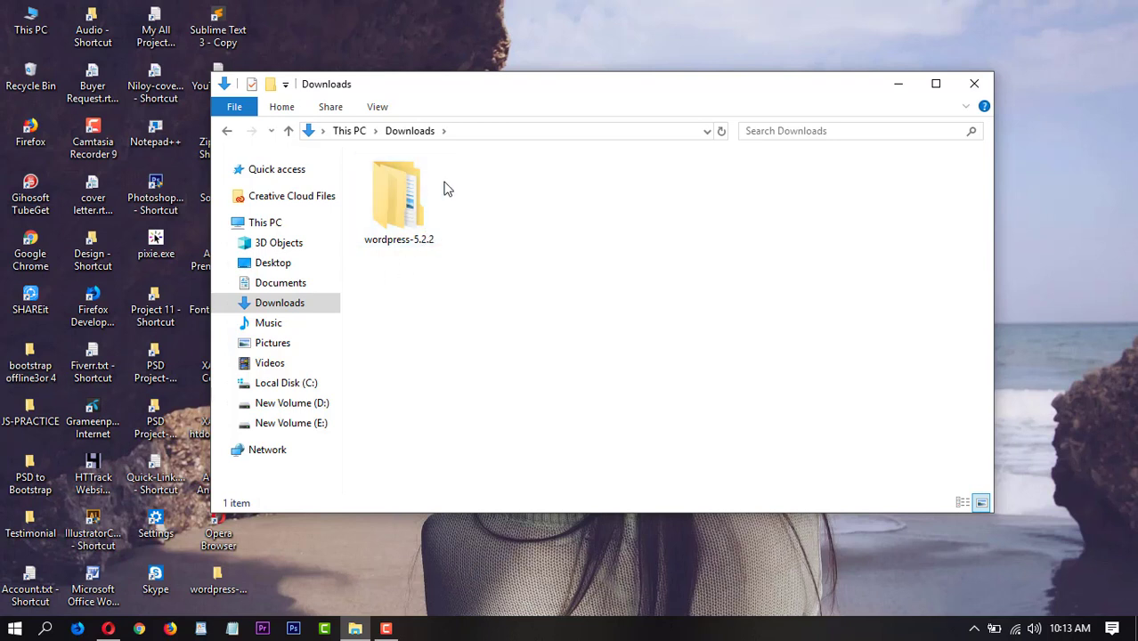
click(418, 211)
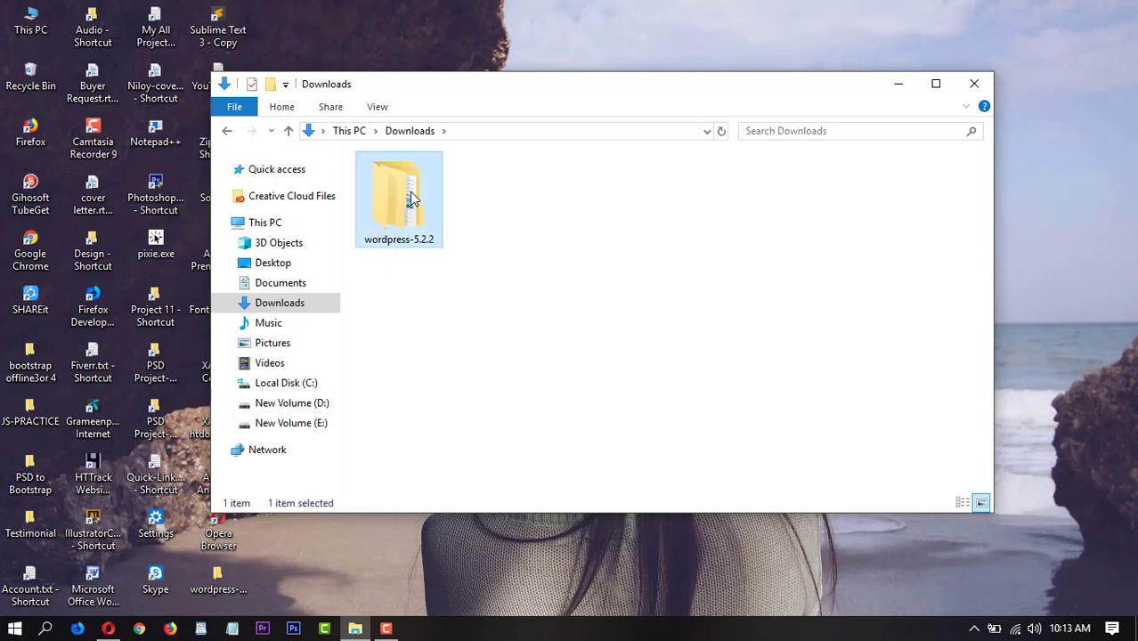
key(ctrl+x)
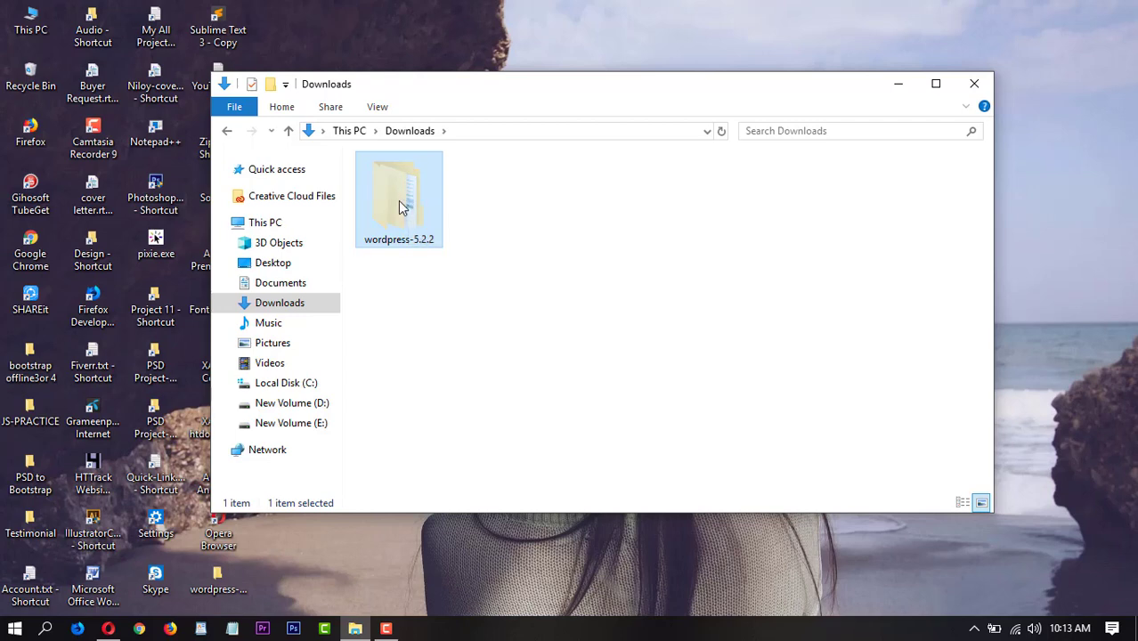
drag(743, 89, 791, 43)
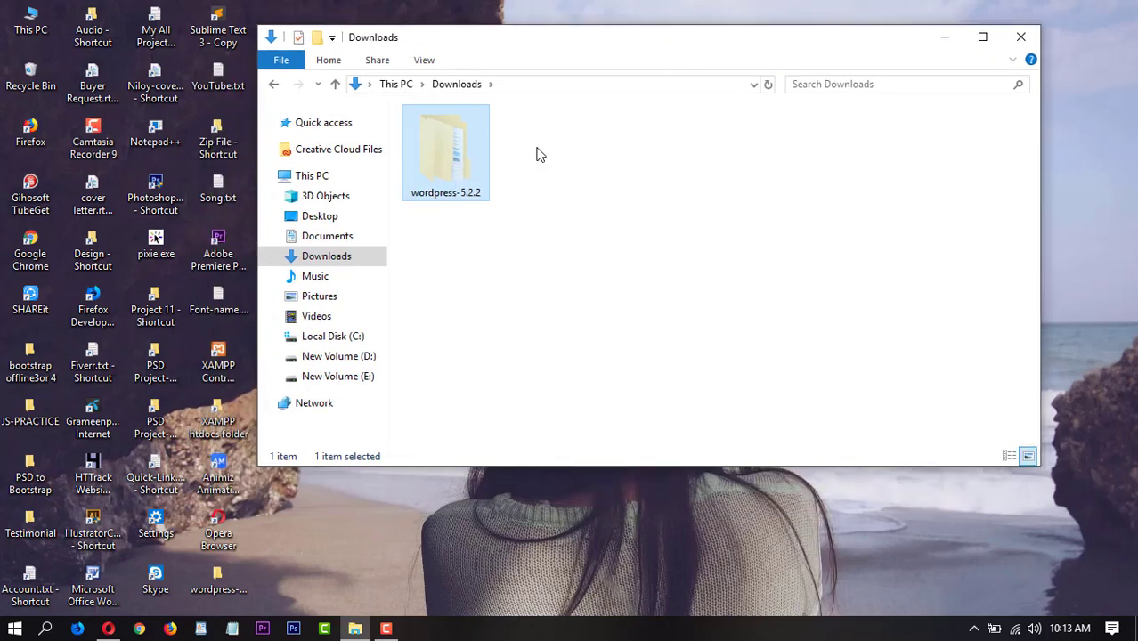
Open the htdocs folder inside C:\xampp and leave none of its items selected
click(321, 335)
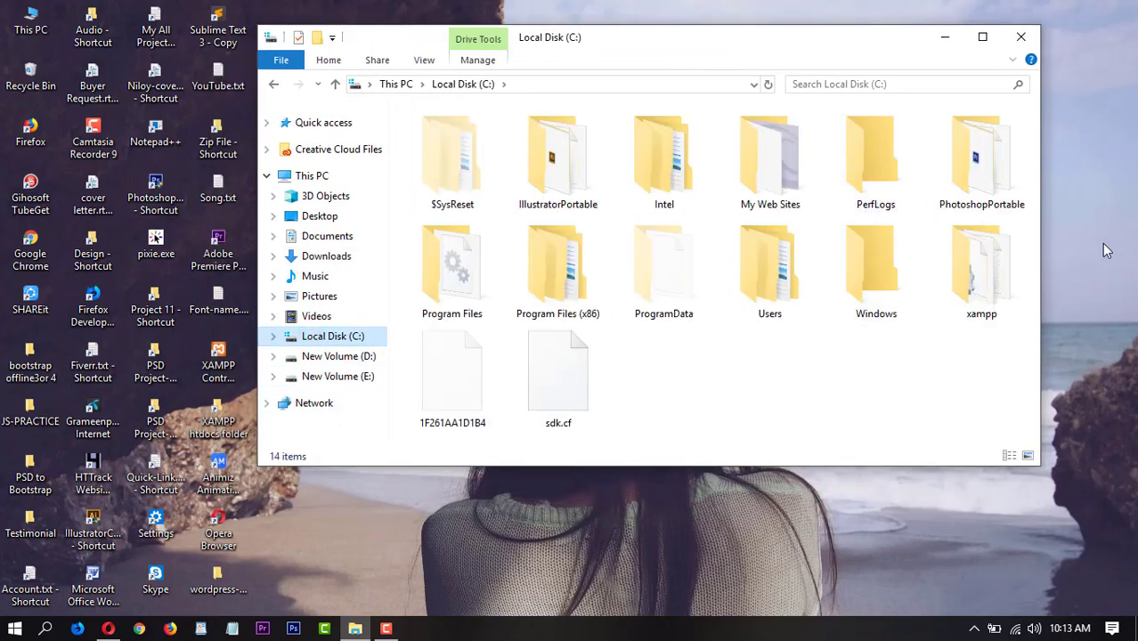
double_click(995, 287)
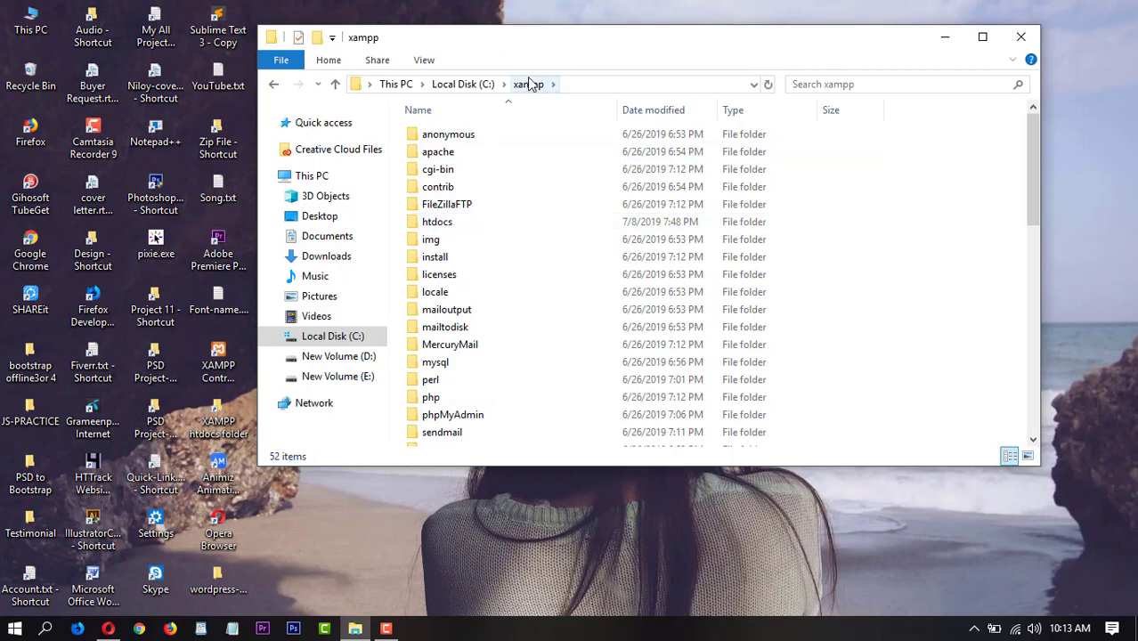
double_click(427, 222)
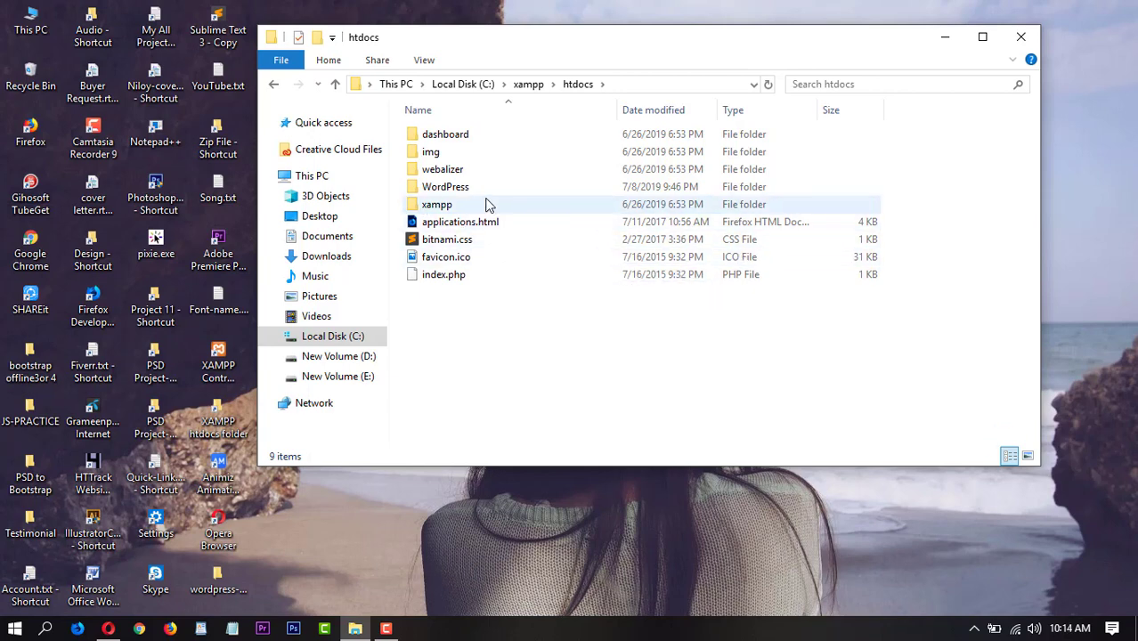
drag(472, 359, 427, 148)
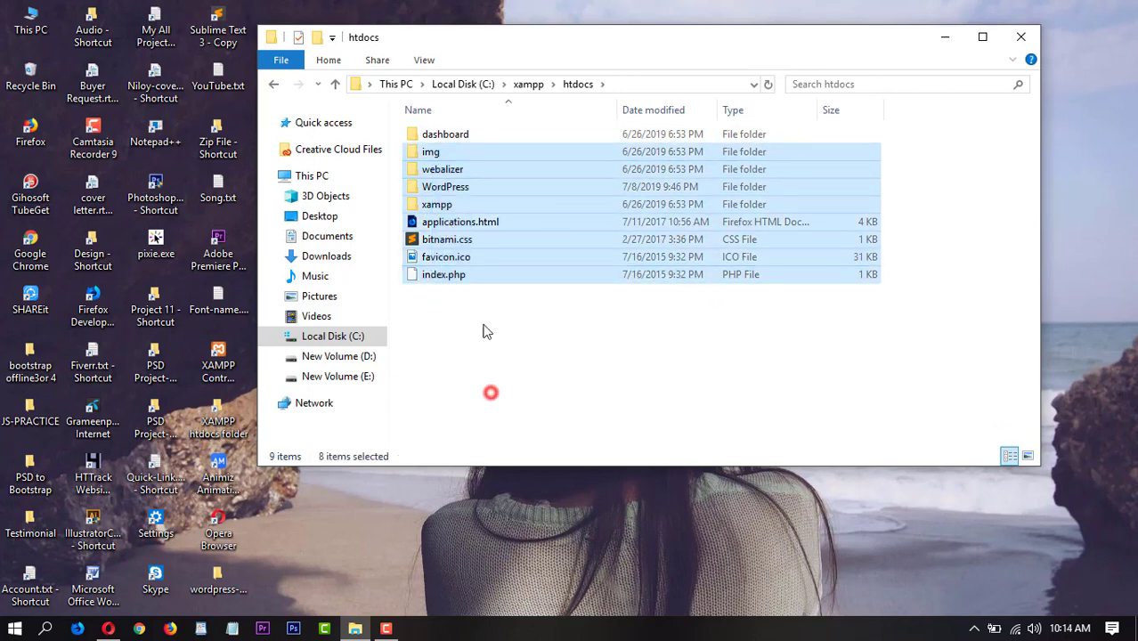
drag(490, 392, 438, 136)
click(451, 309)
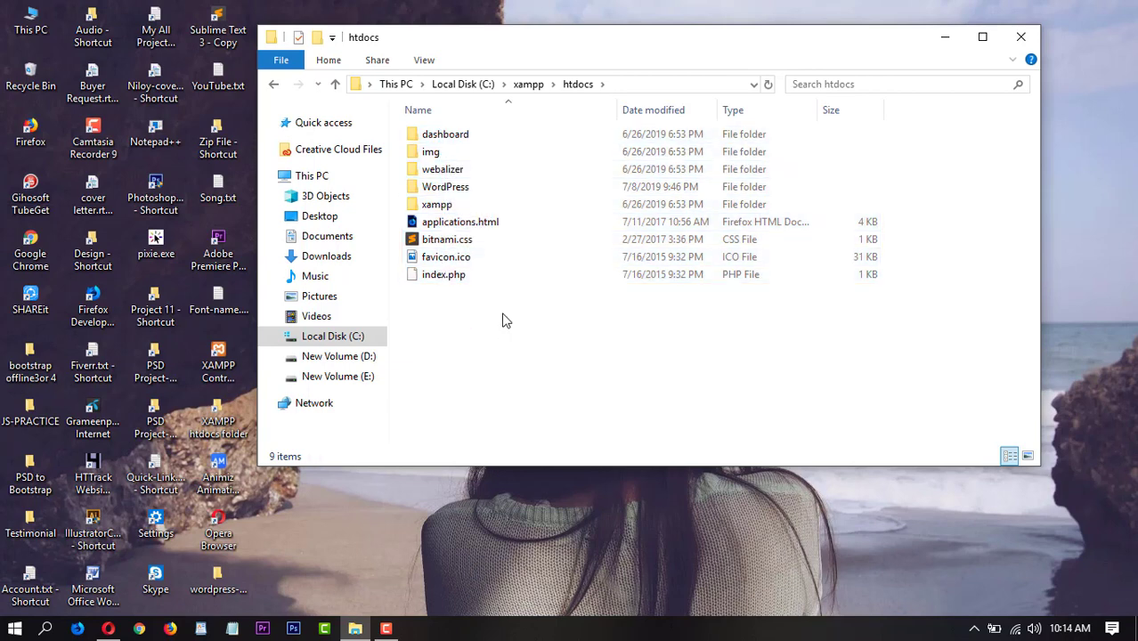
Create a new folder named "Wordpress Course" in htdocs
key(ctrl+shift+n)
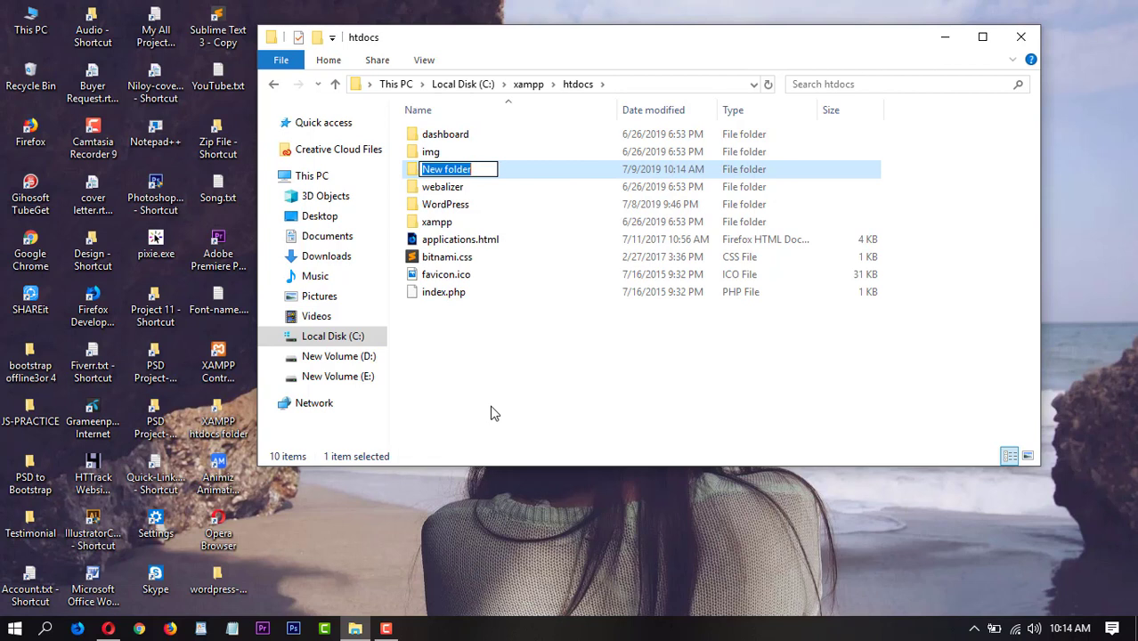
text(Wordp)
key(BackSpace)
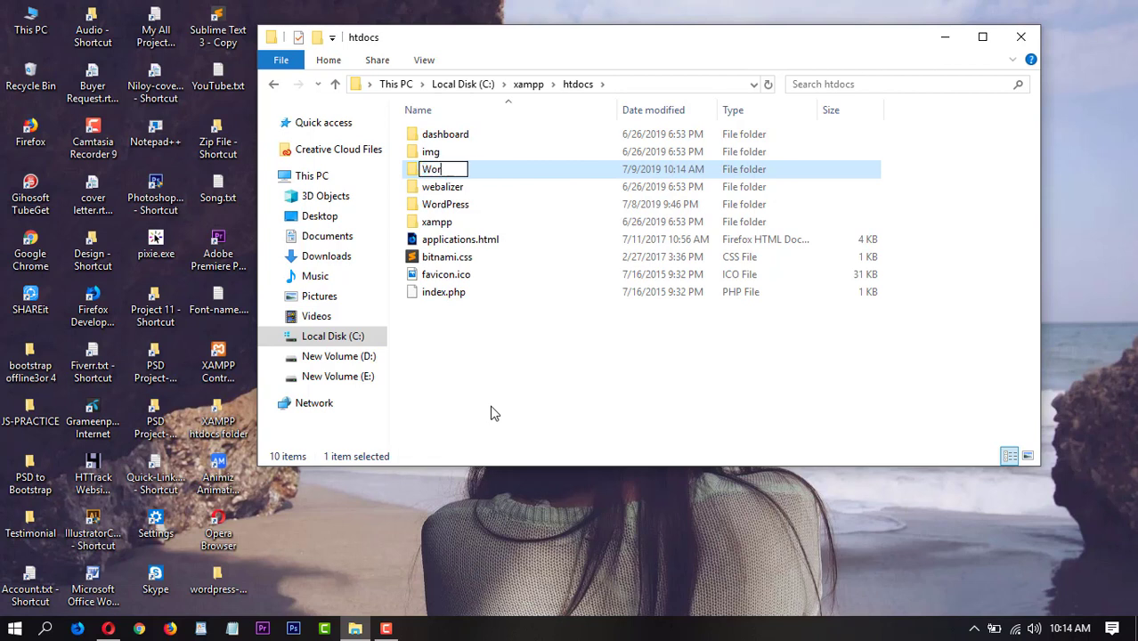
text(dpress )
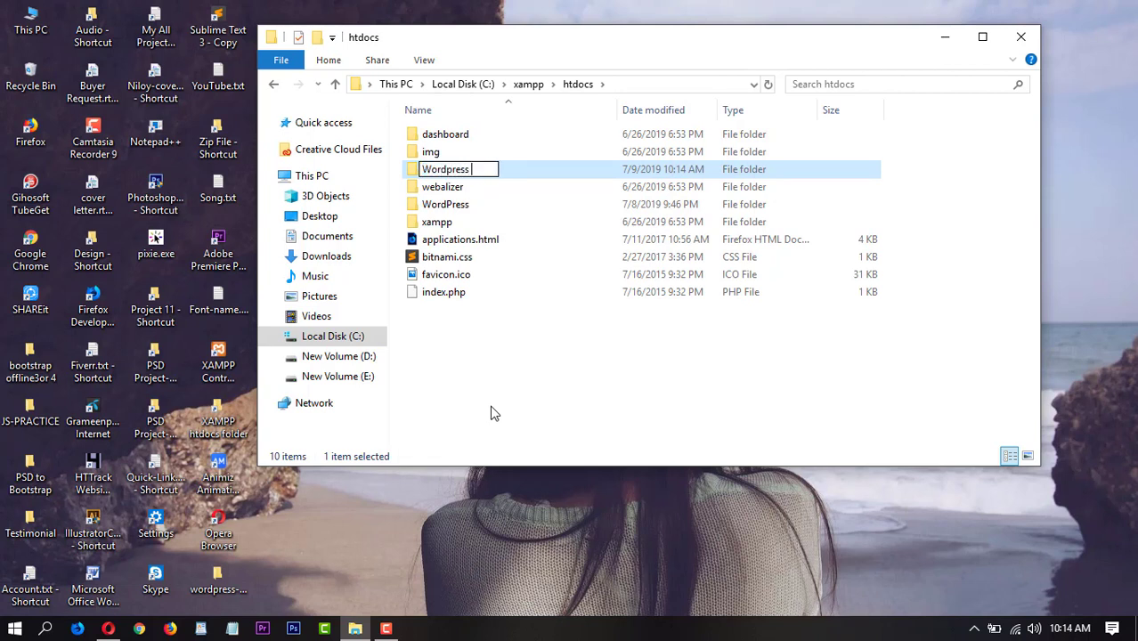
text(Cu)
key(BackSpace)
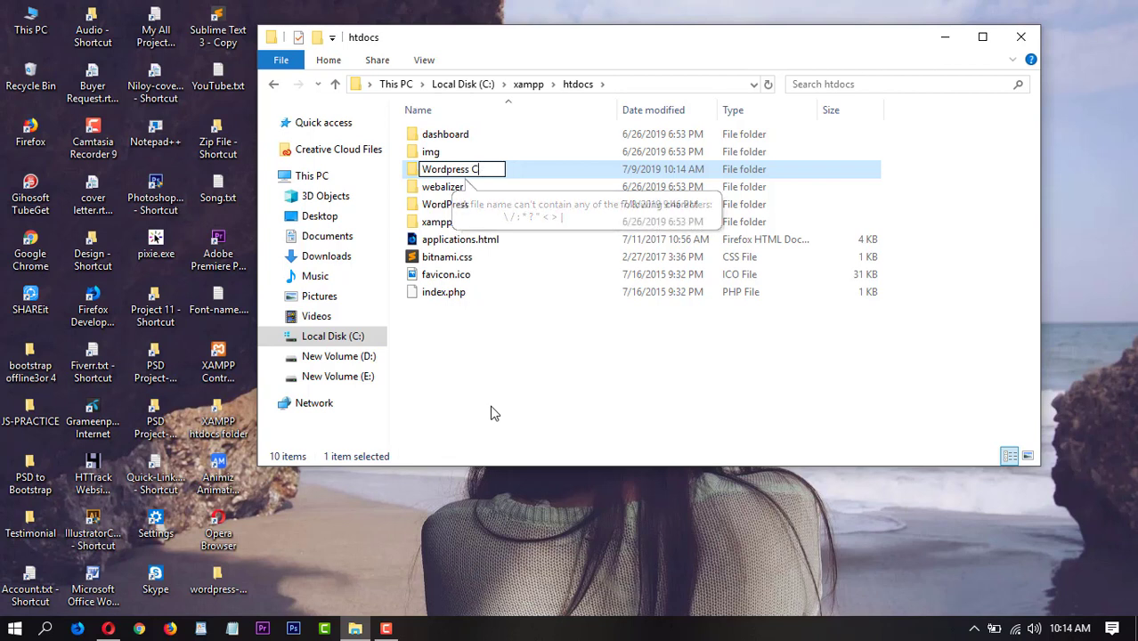
text(ourse)
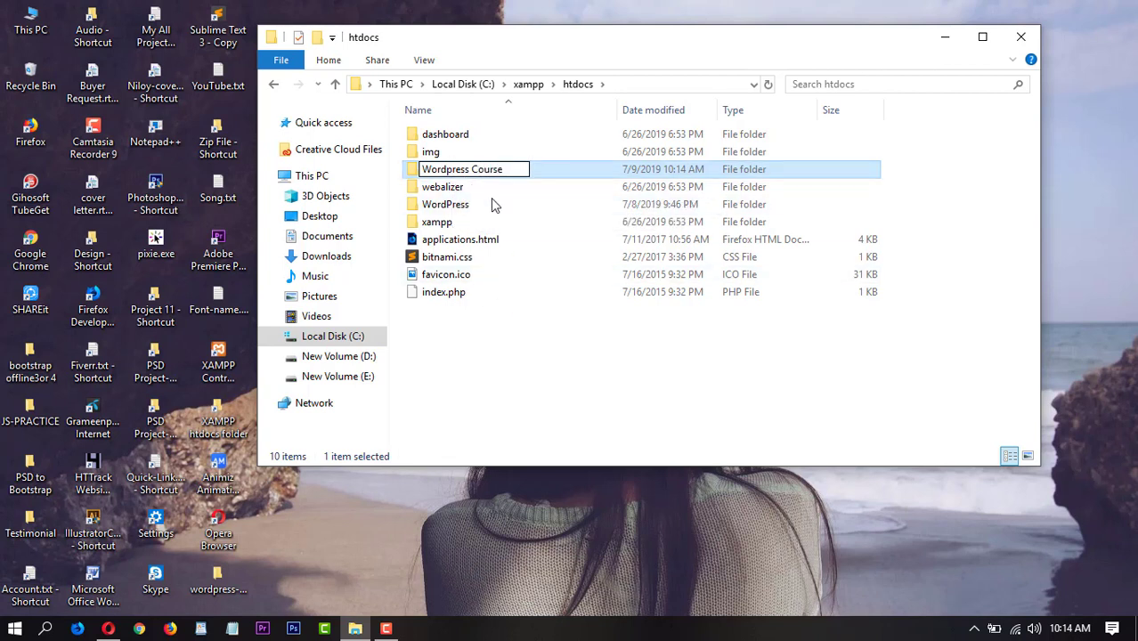
click(464, 397)
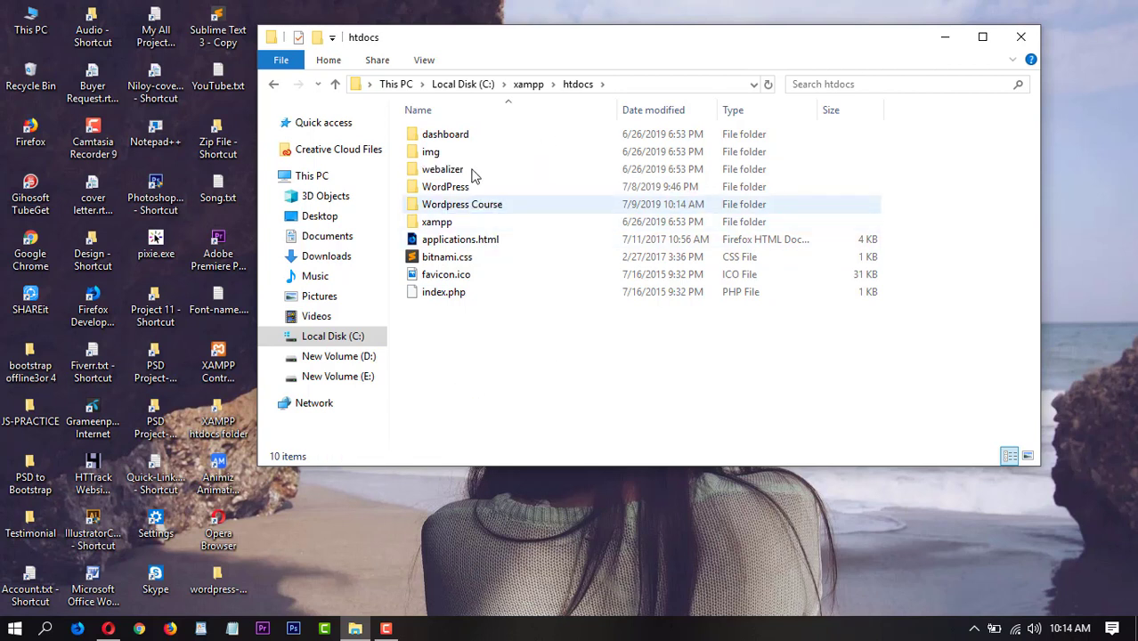
Paste the cut wordpress-5.2.2 folder into the Wordpress Course folder
double_click(469, 206)
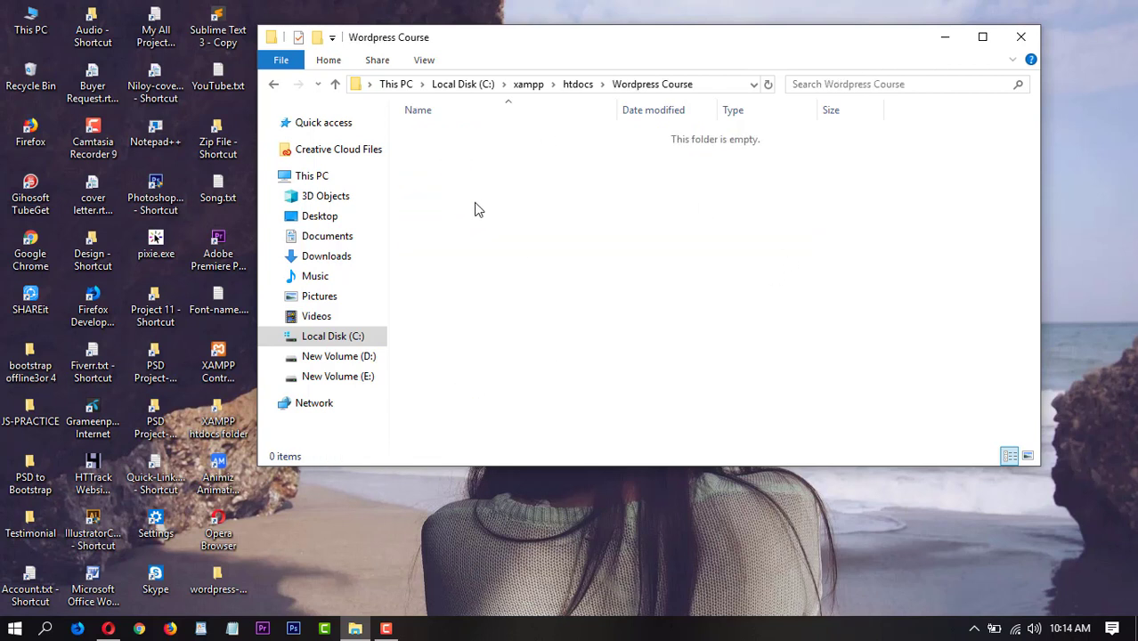
click(565, 214)
key(ctrl+v)
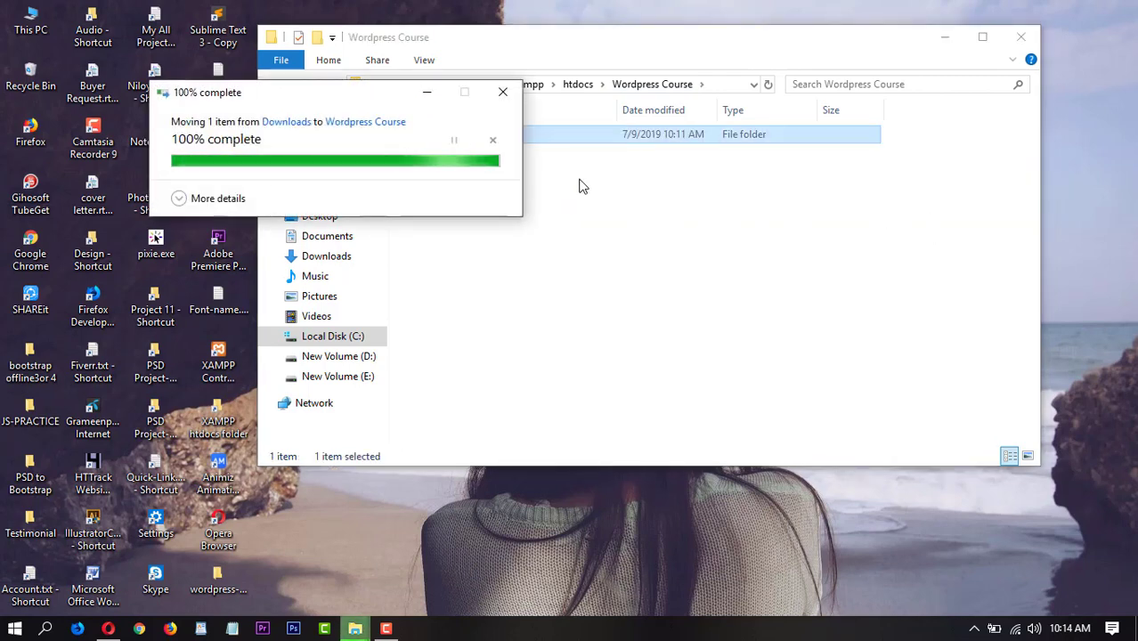
Open the wordpress folder inside wordpress-5.2.2, select all its files and folders, and return to the Wordpress Course folder
double_click(510, 142)
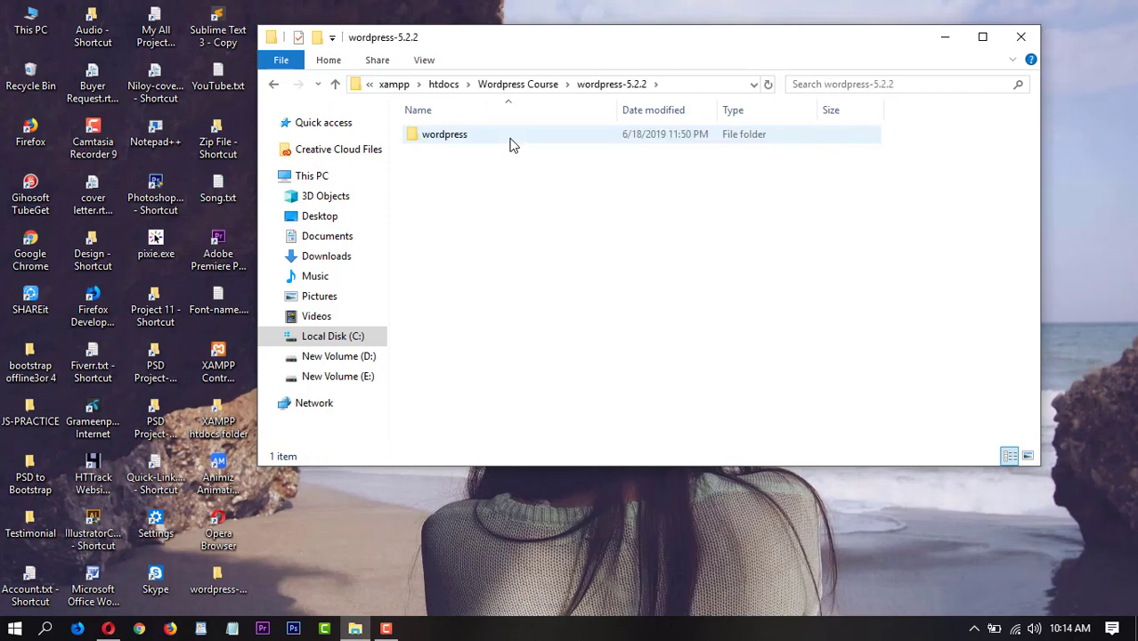
double_click(507, 139)
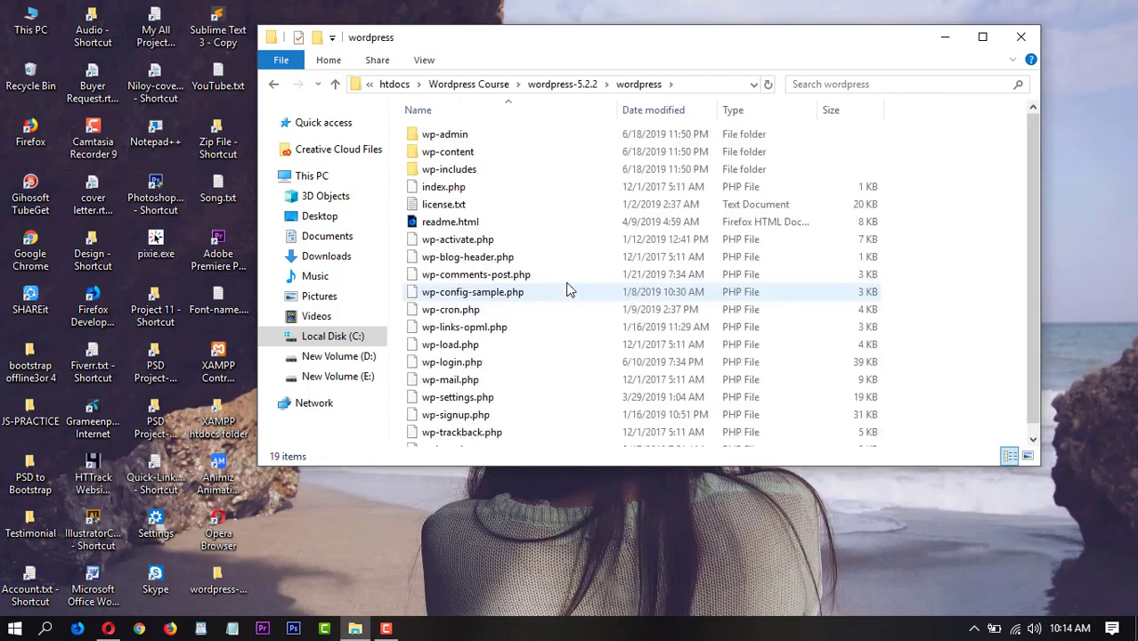
key(ctrl+a)
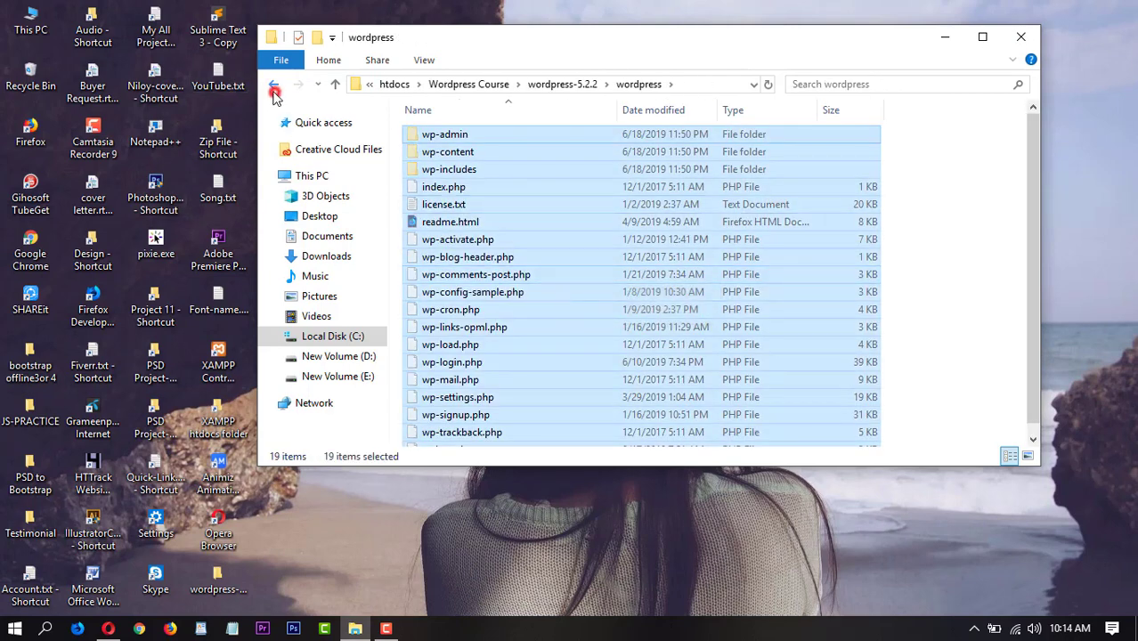
click(273, 85)
click(273, 88)
click(475, 191)
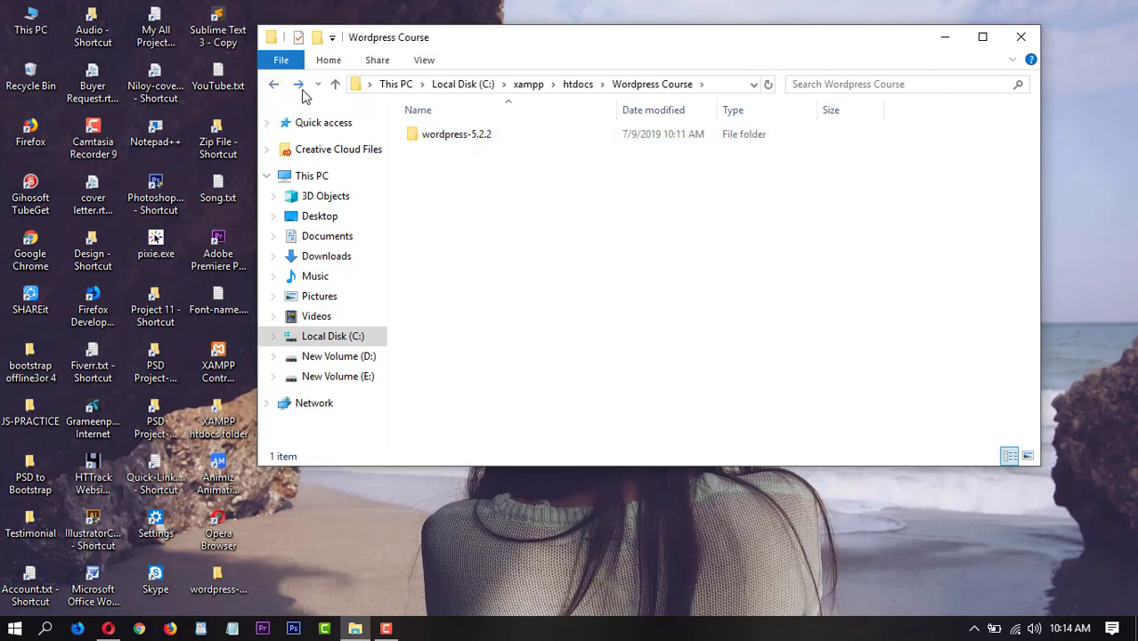
Paste the cut WordPress files and folders directly into the wordpress-5.2.2 folder inside Wordpress Course
click(275, 84)
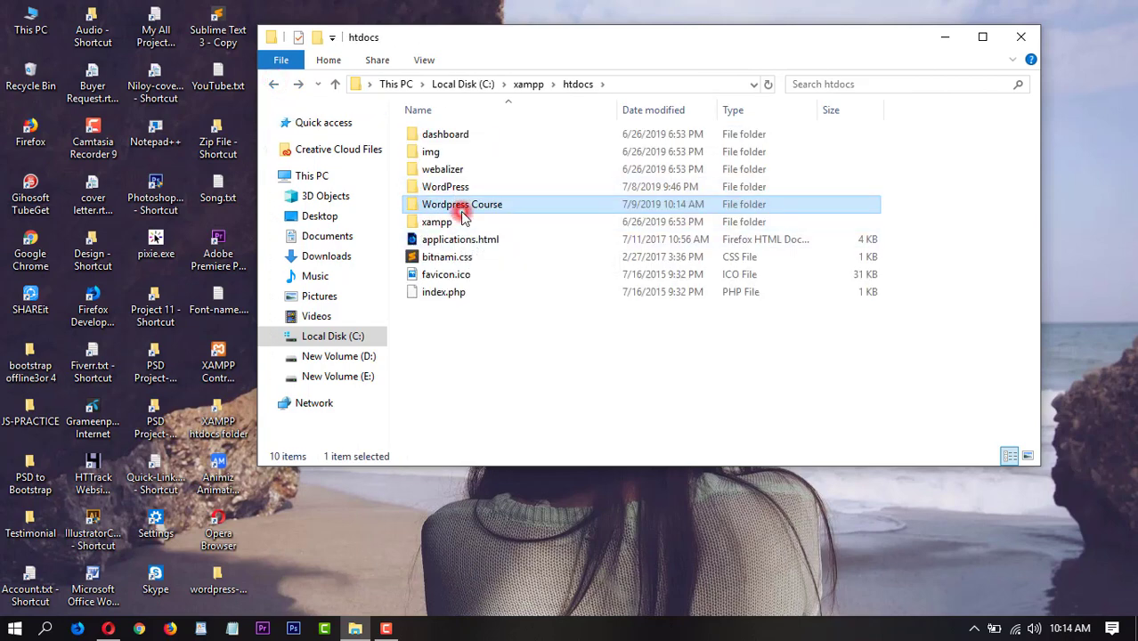
double_click(459, 206)
double_click(436, 136)
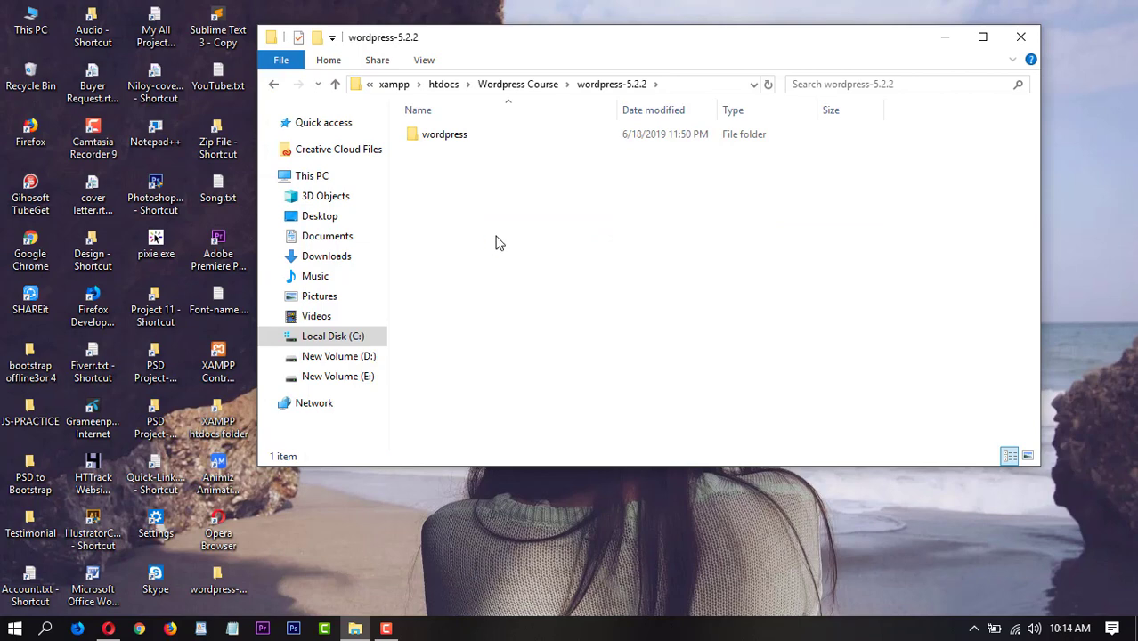
key(ctrl+v)
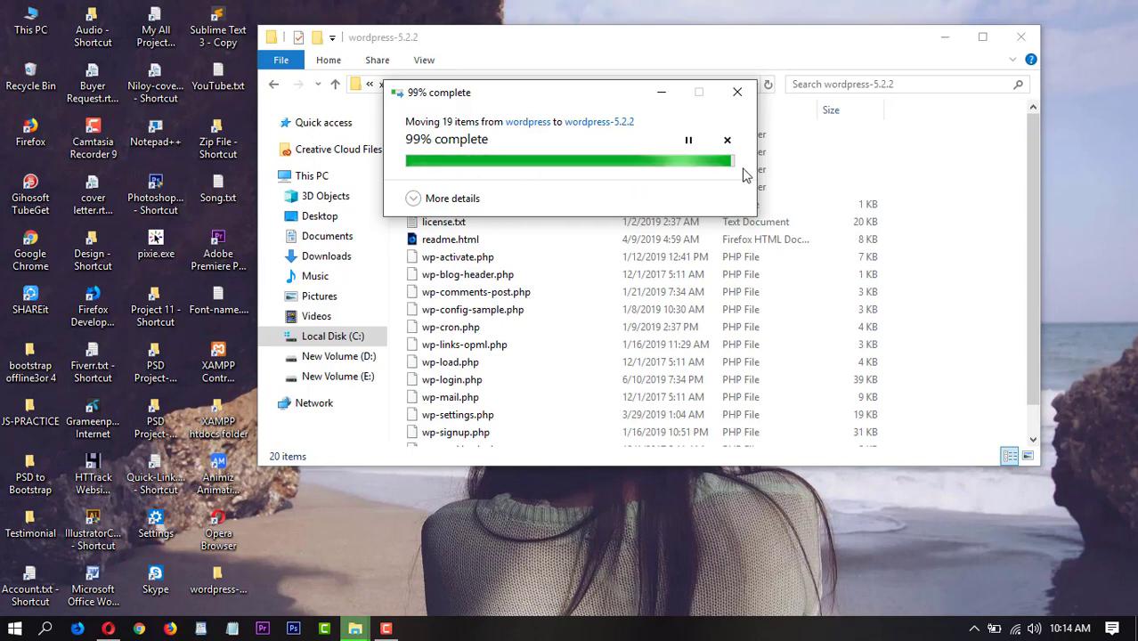
Delete the leftover wordpress subfolder from the wordpress-5.2.2 folder and return to htdocs
click(431, 136)
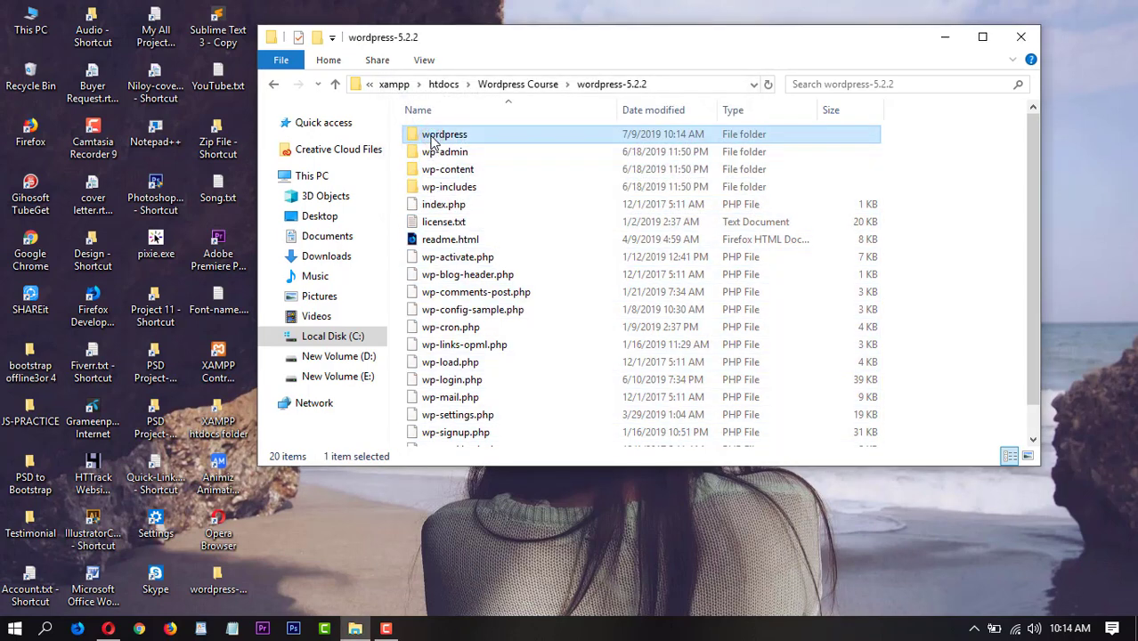
key(Delete)
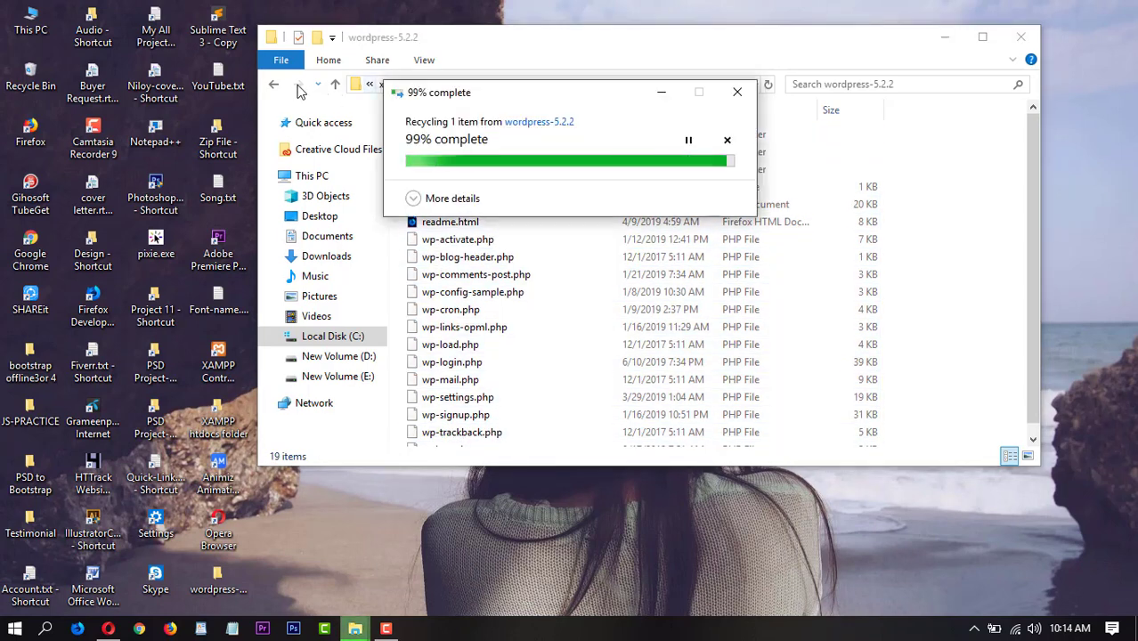
click(274, 85)
click(275, 86)
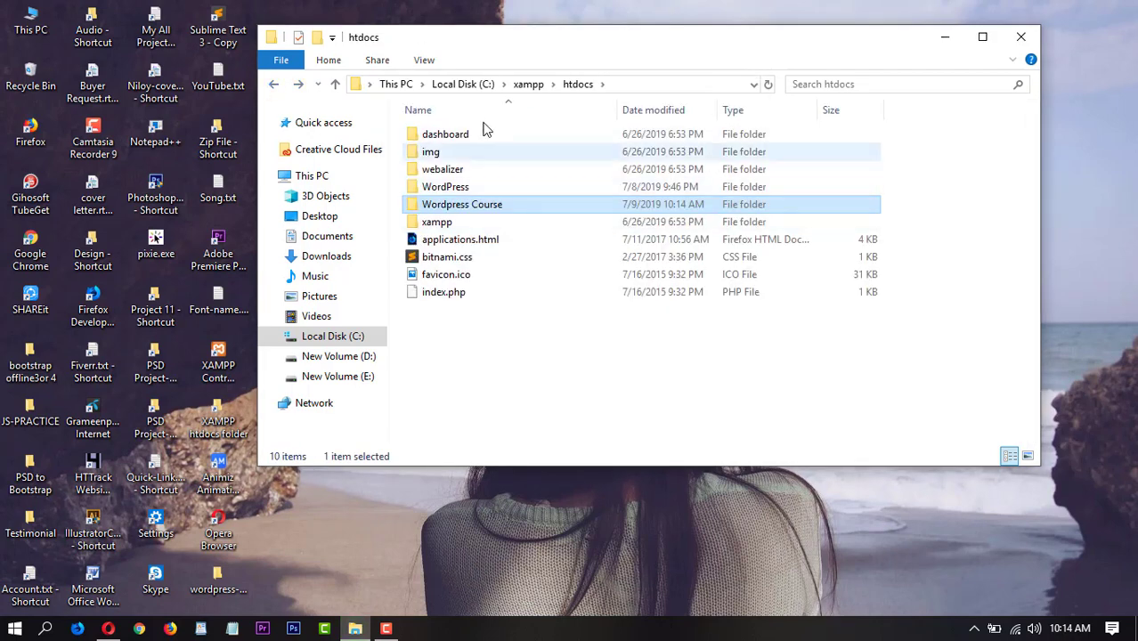
Check the contents of the wordpress-5.2.2 folder inside Wordpress Course and return to the Wordpress Course folder
click(472, 133)
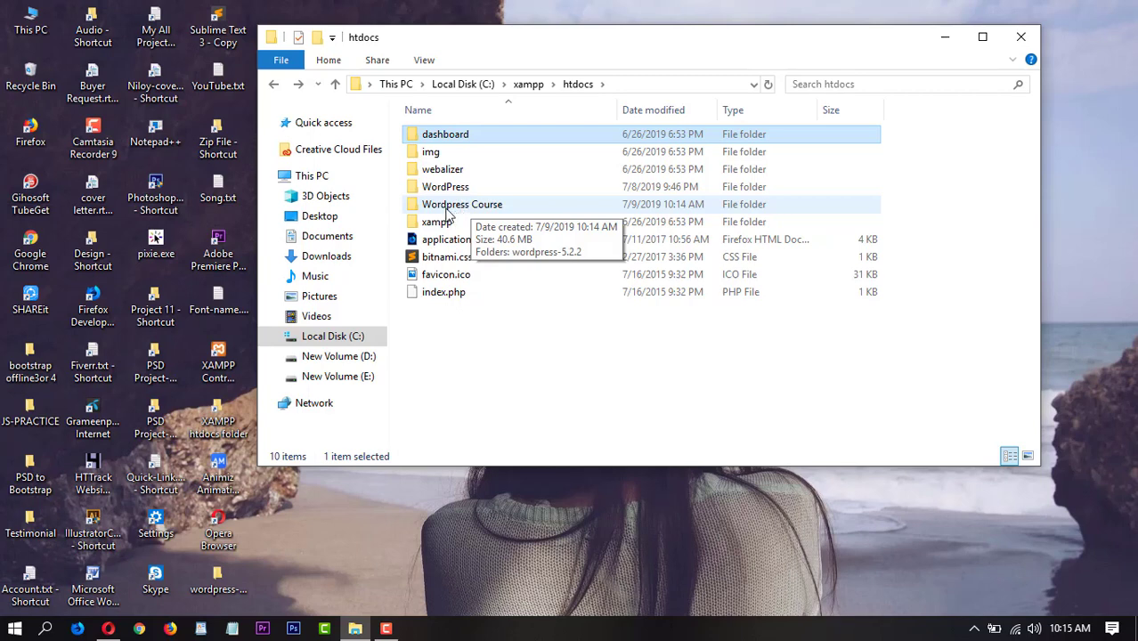
double_click(498, 210)
click(450, 139)
double_click(449, 140)
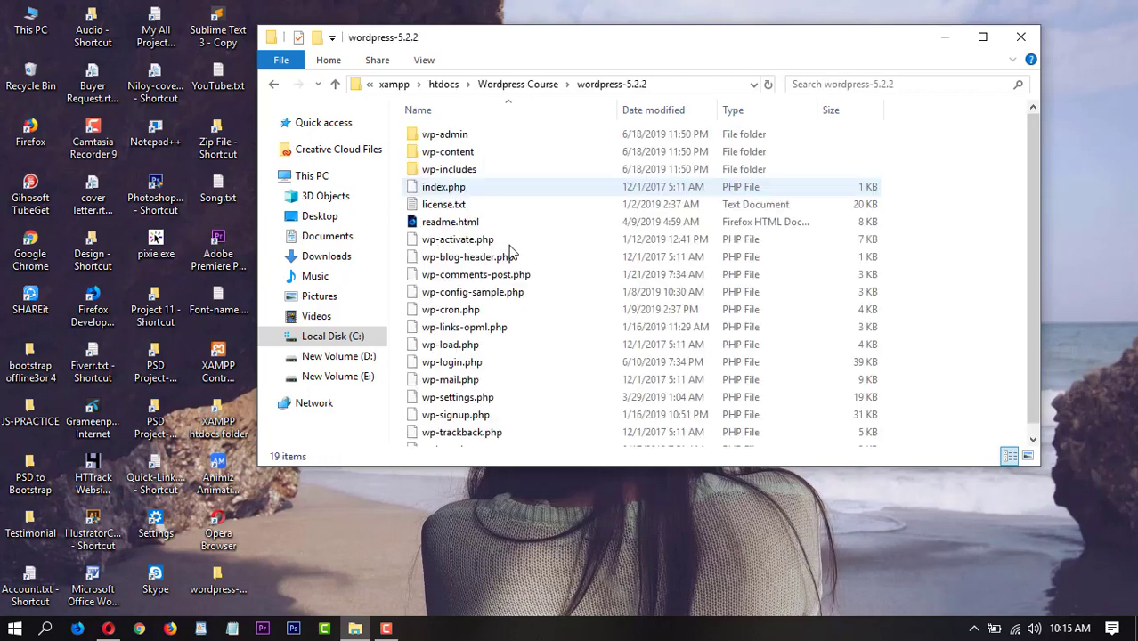
click(272, 88)
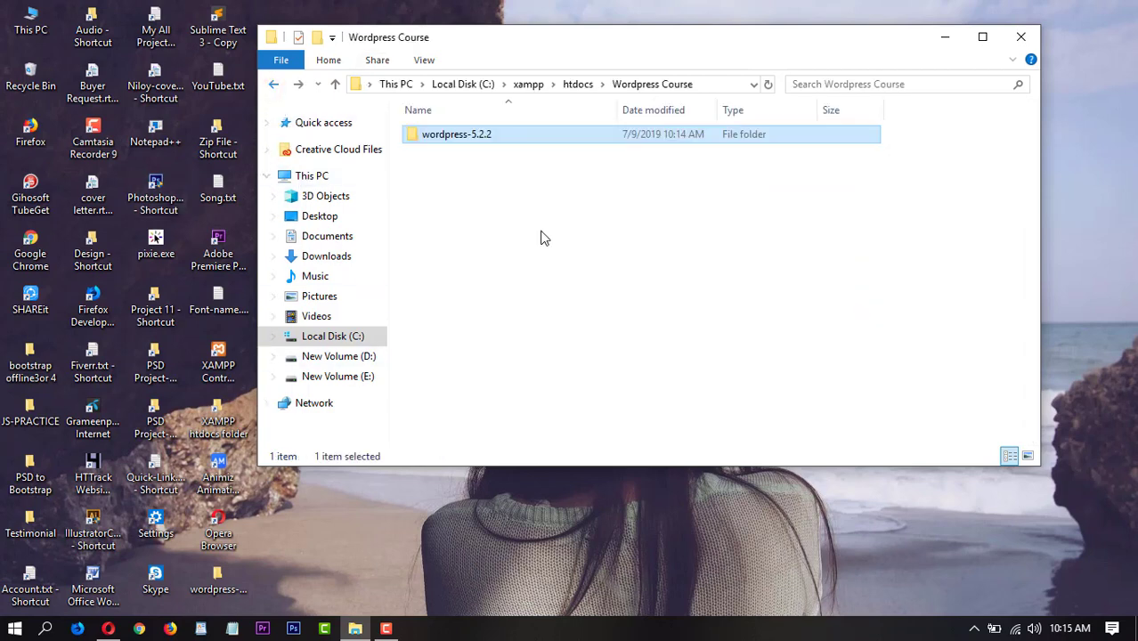
Rename the wordpress-5.2.2 folder as "example", look inside it and return to the Wordpress Course folder
click(447, 135)
click(445, 135)
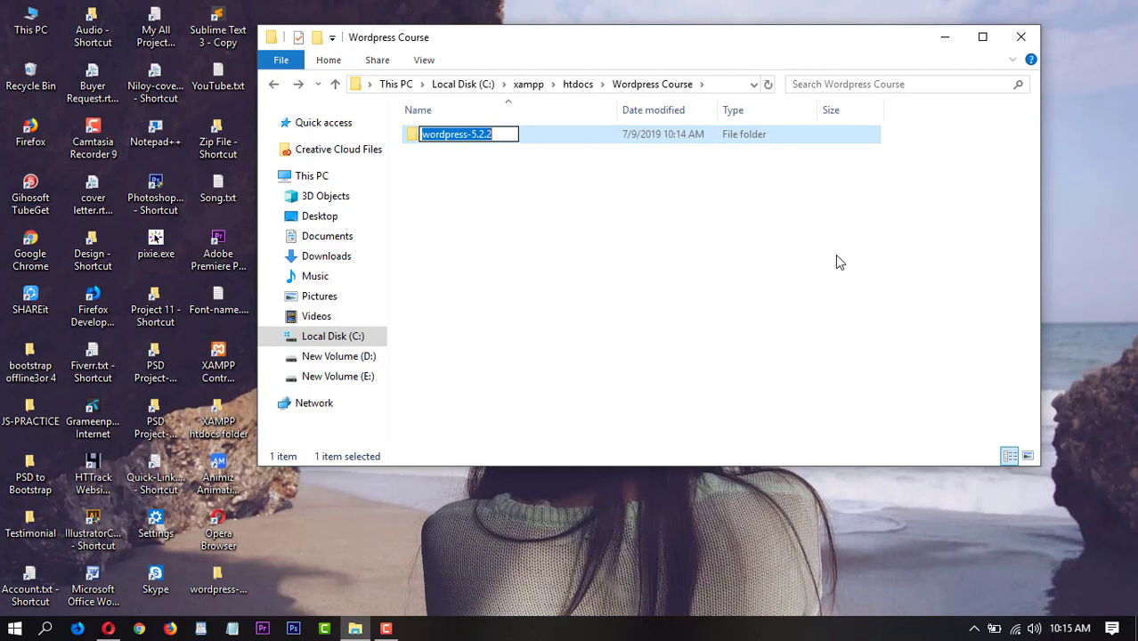
text(E)
text(ex)
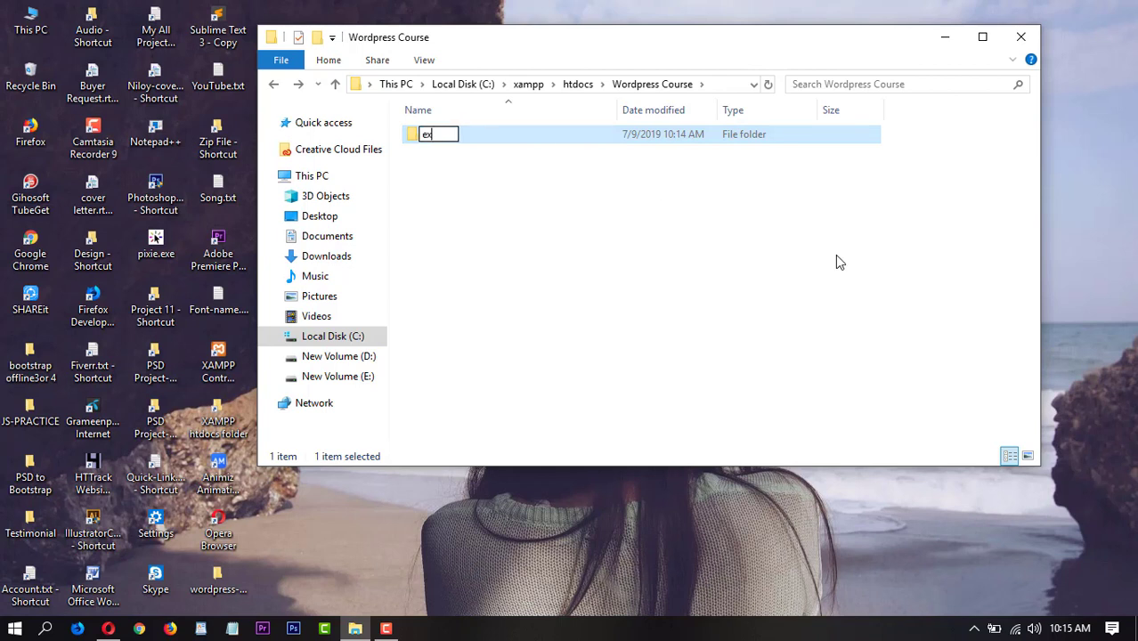
text(ample)
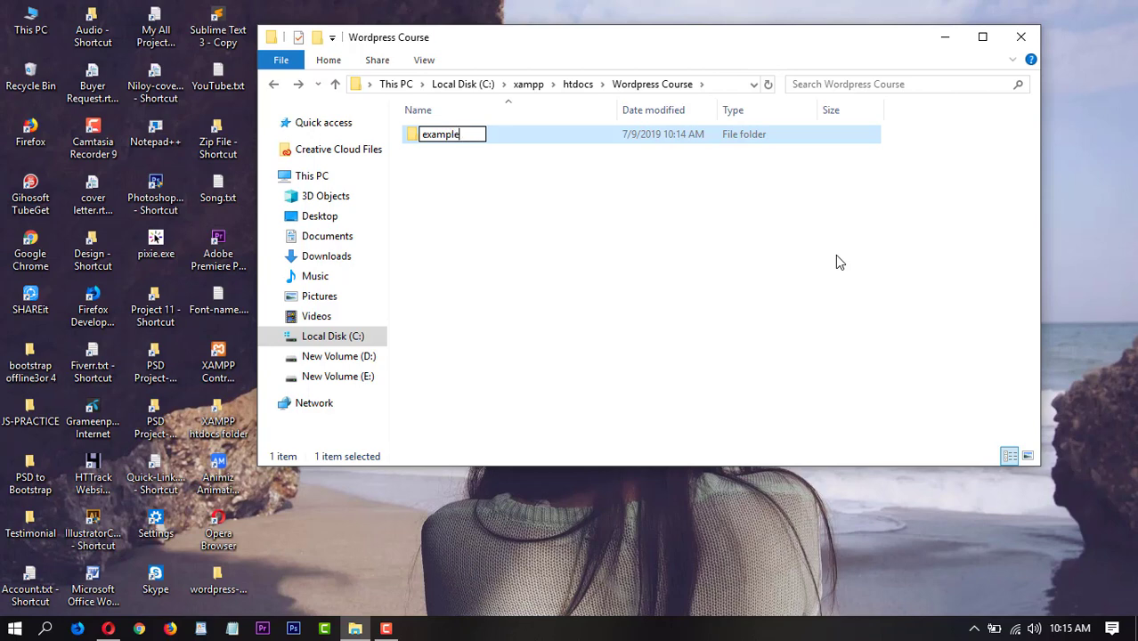
key(Return)
key(Return)
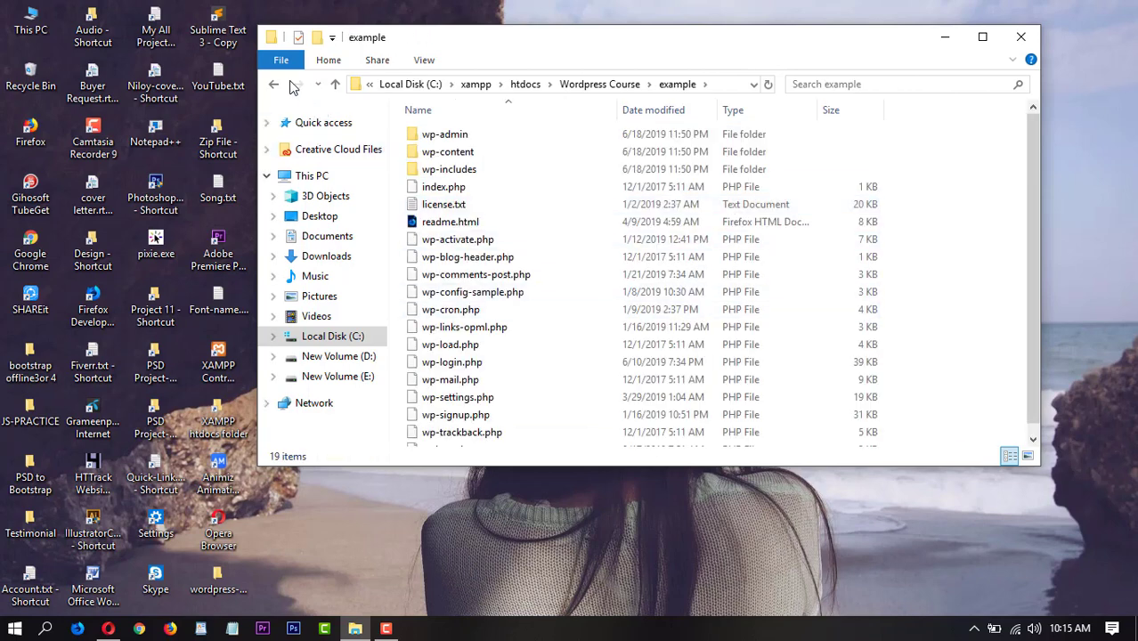
click(272, 89)
click(629, 213)
right_click(588, 185)
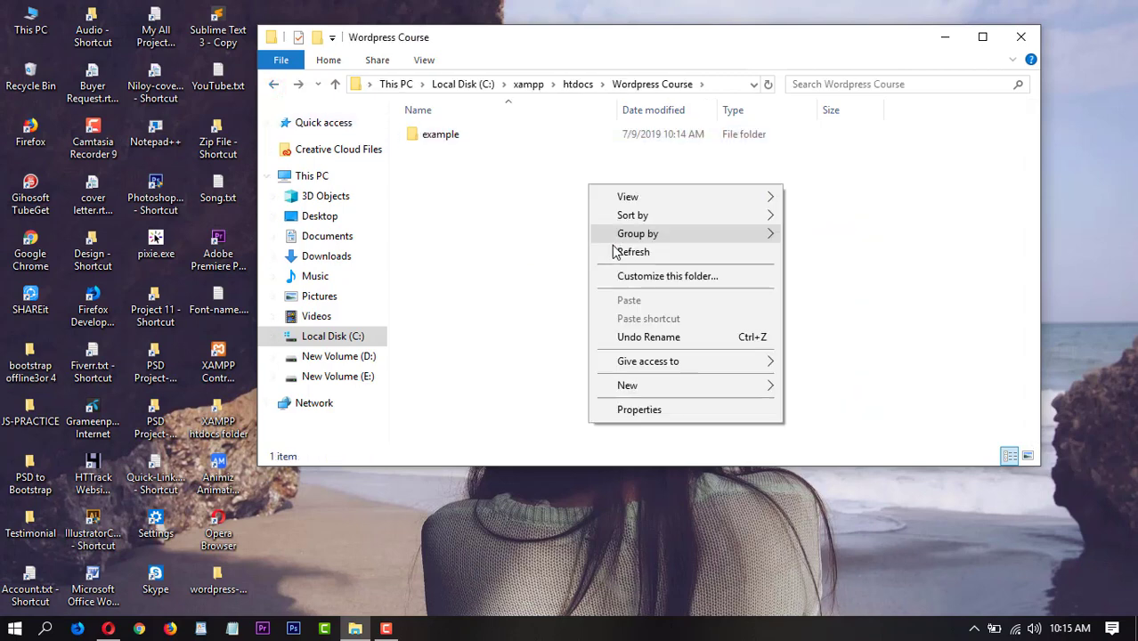
click(614, 249)
right_click(496, 218)
click(543, 282)
right_click(803, 205)
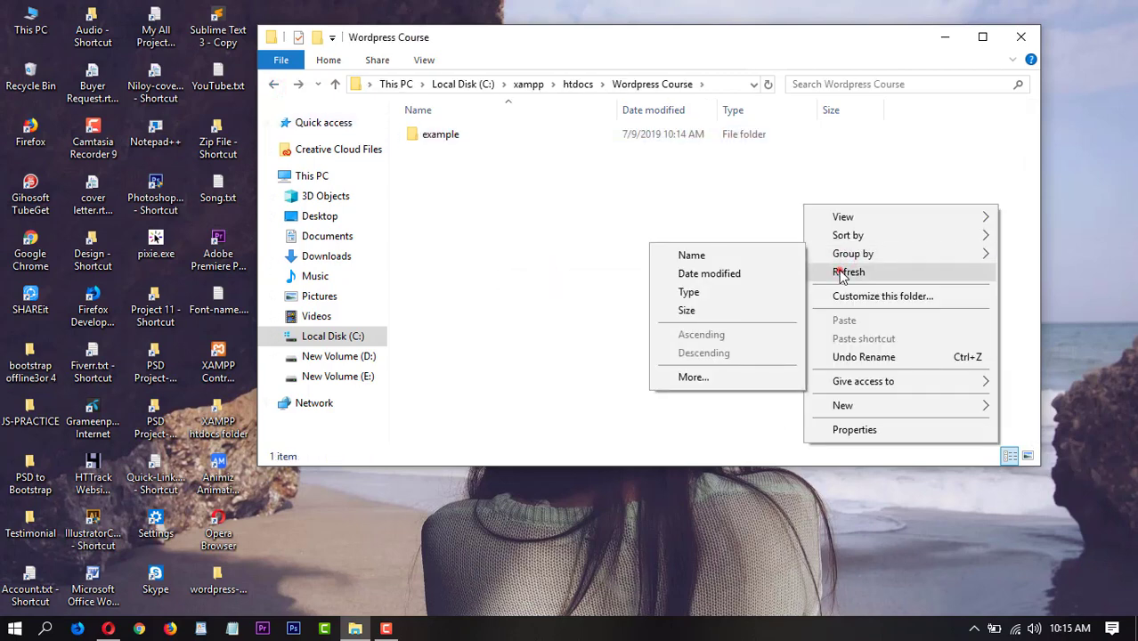
click(845, 269)
drag(485, 51, 484, 59)
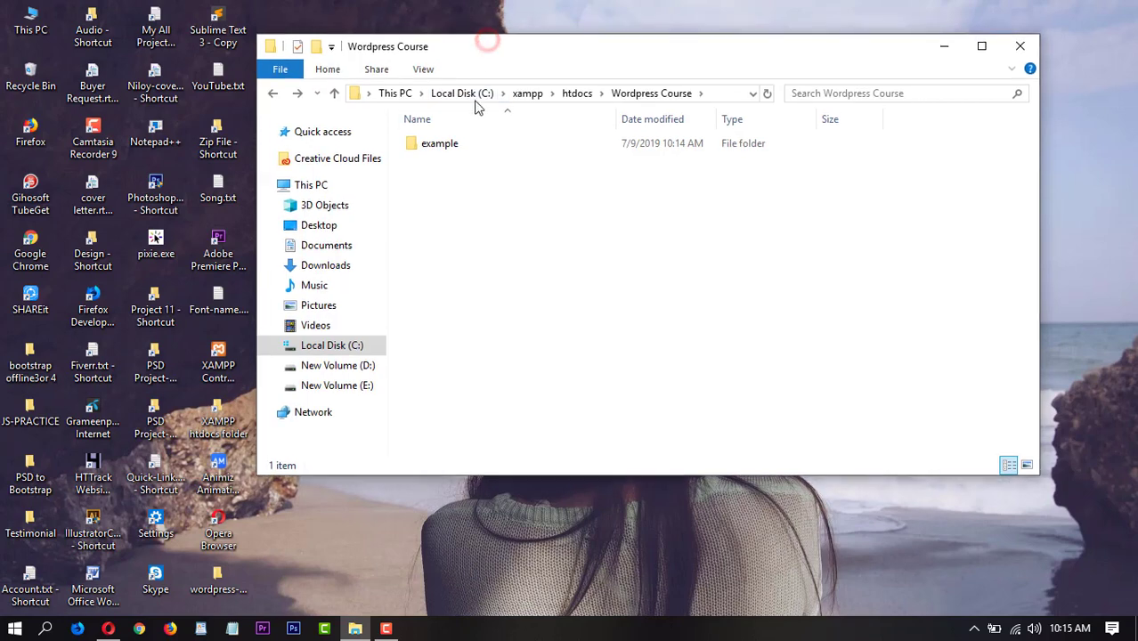
click(944, 46)
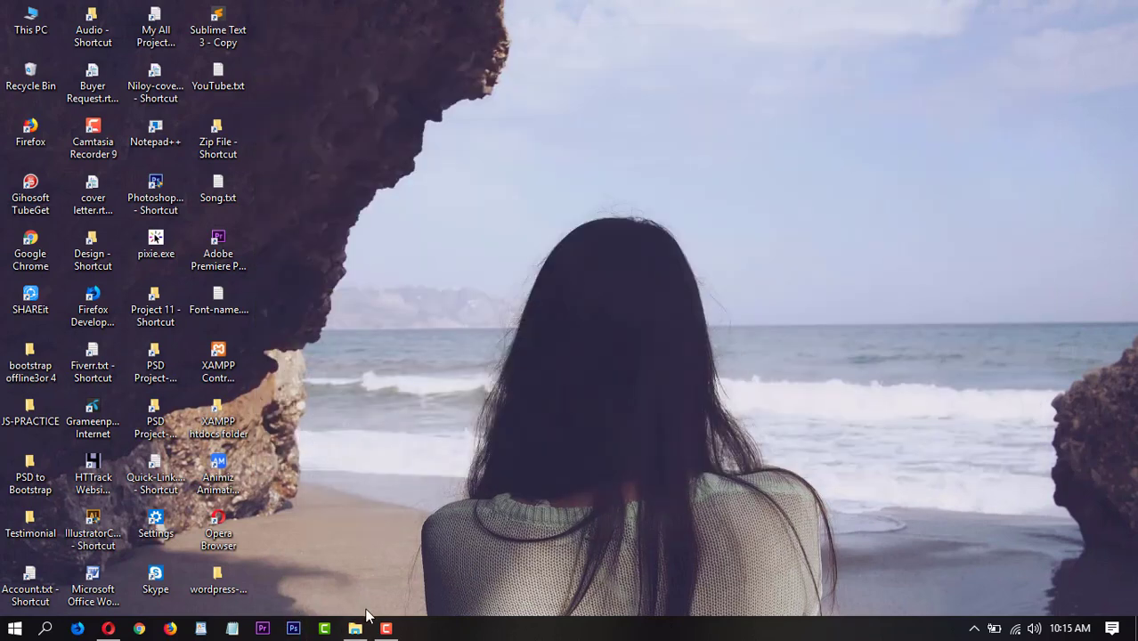
click(385, 629)
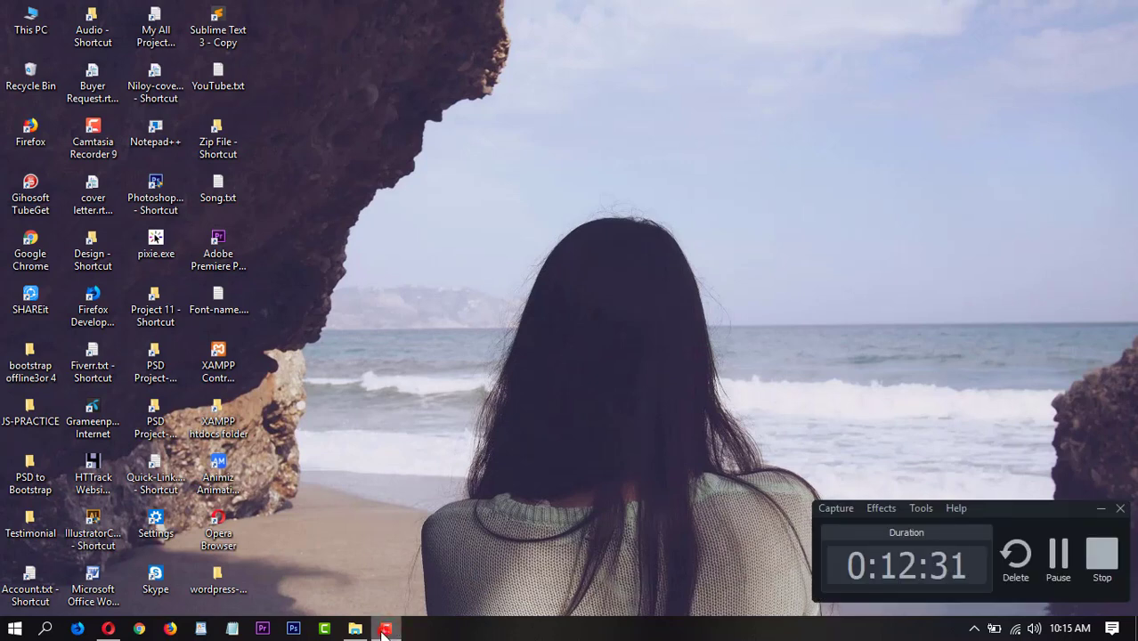
click(384, 629)
click(354, 628)
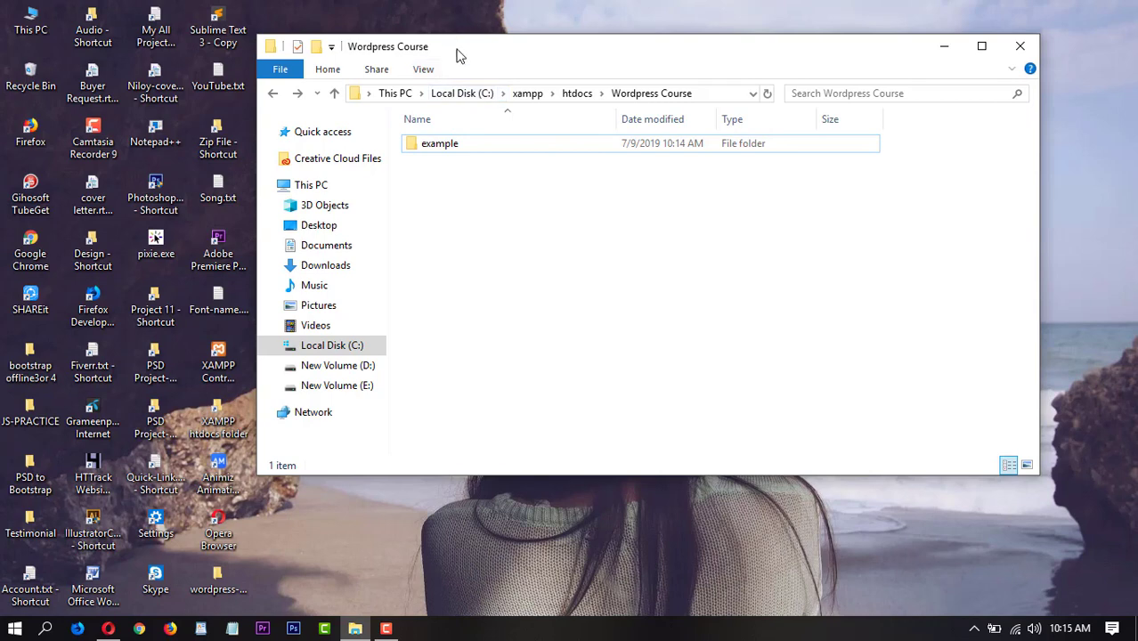
drag(457, 51, 429, 63)
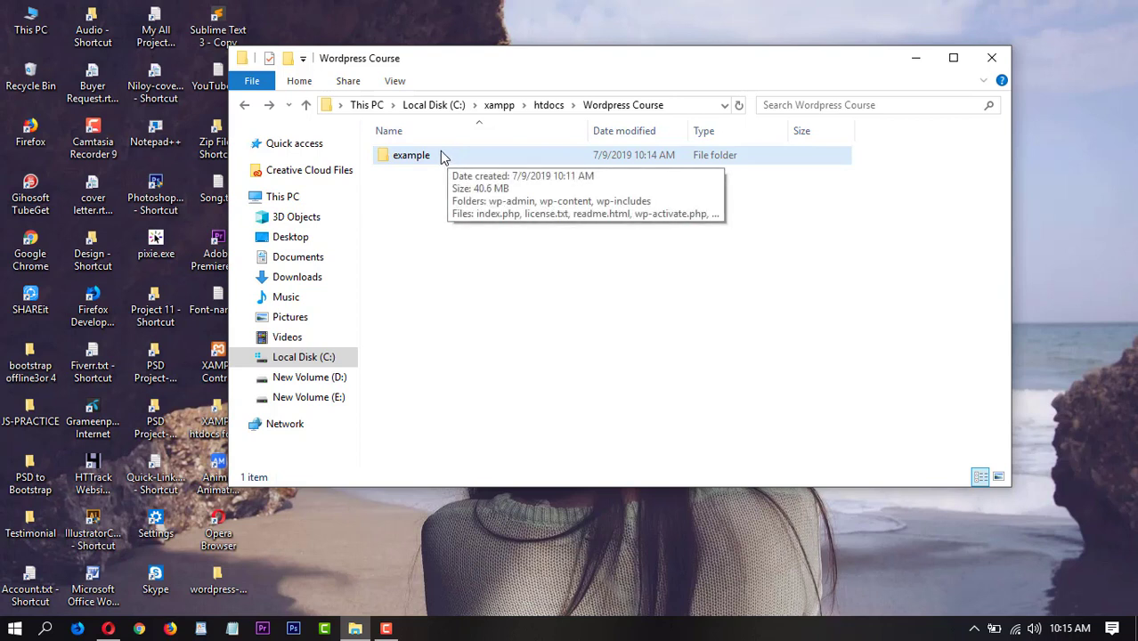
click(435, 162)
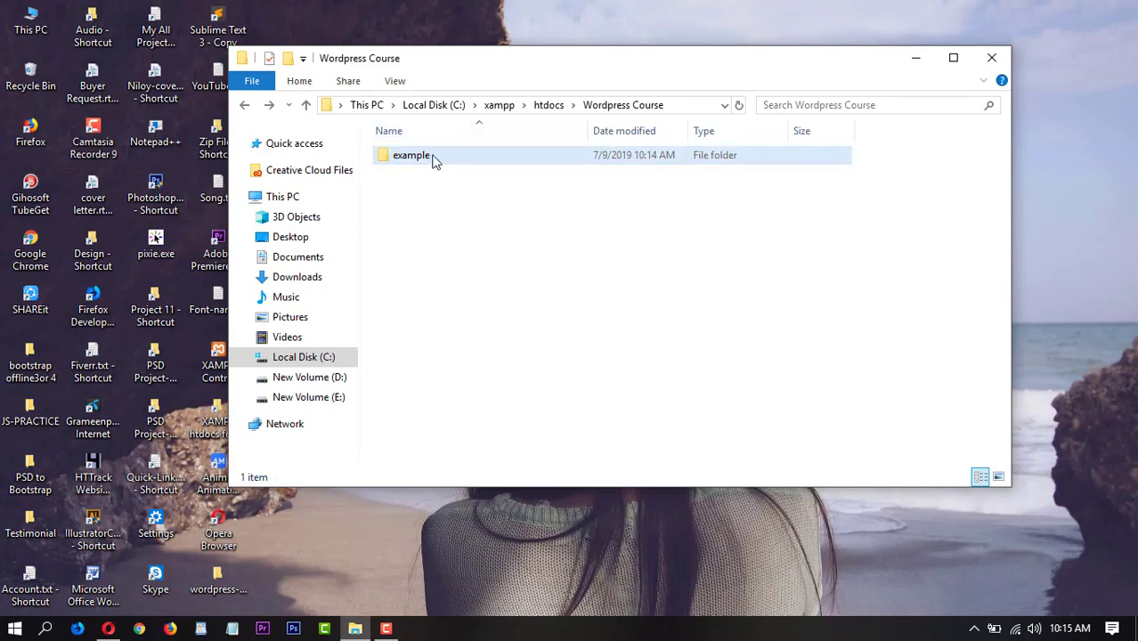